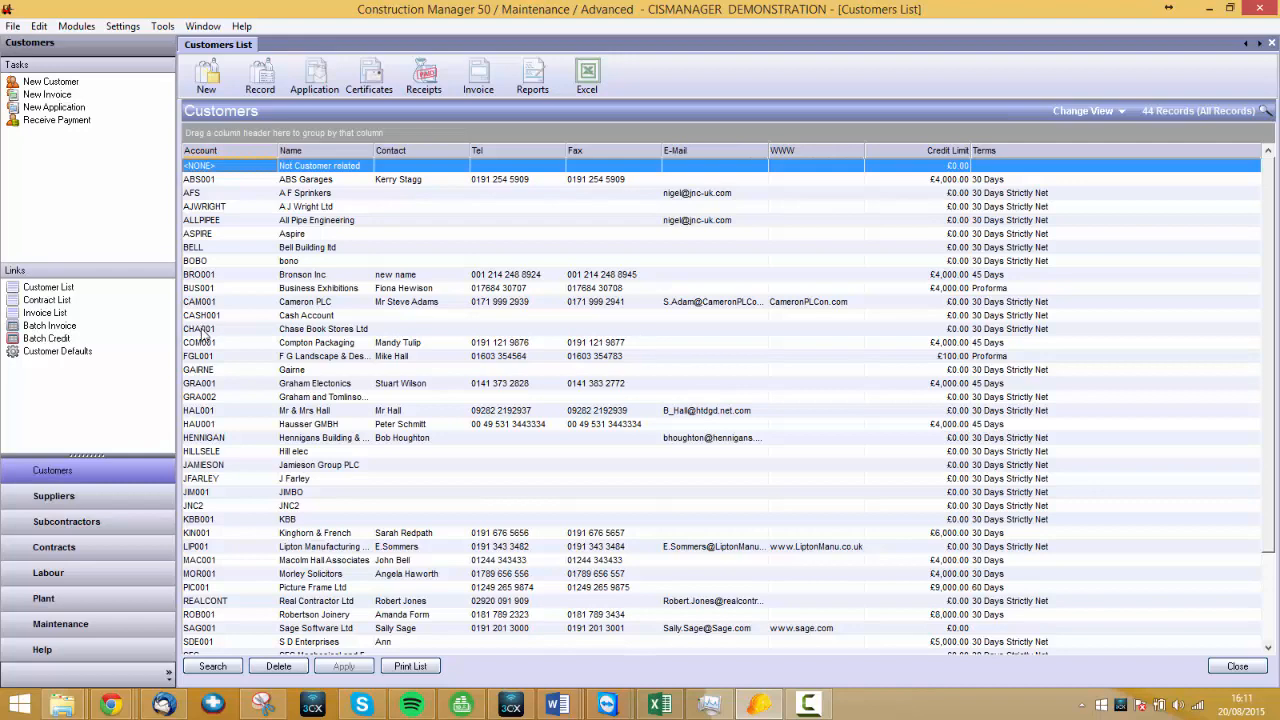
# Display the suppliers list and the subcontractors list, and examine the insurance expiry and verification details of individual subcontractors
pyautogui.click(65, 498)
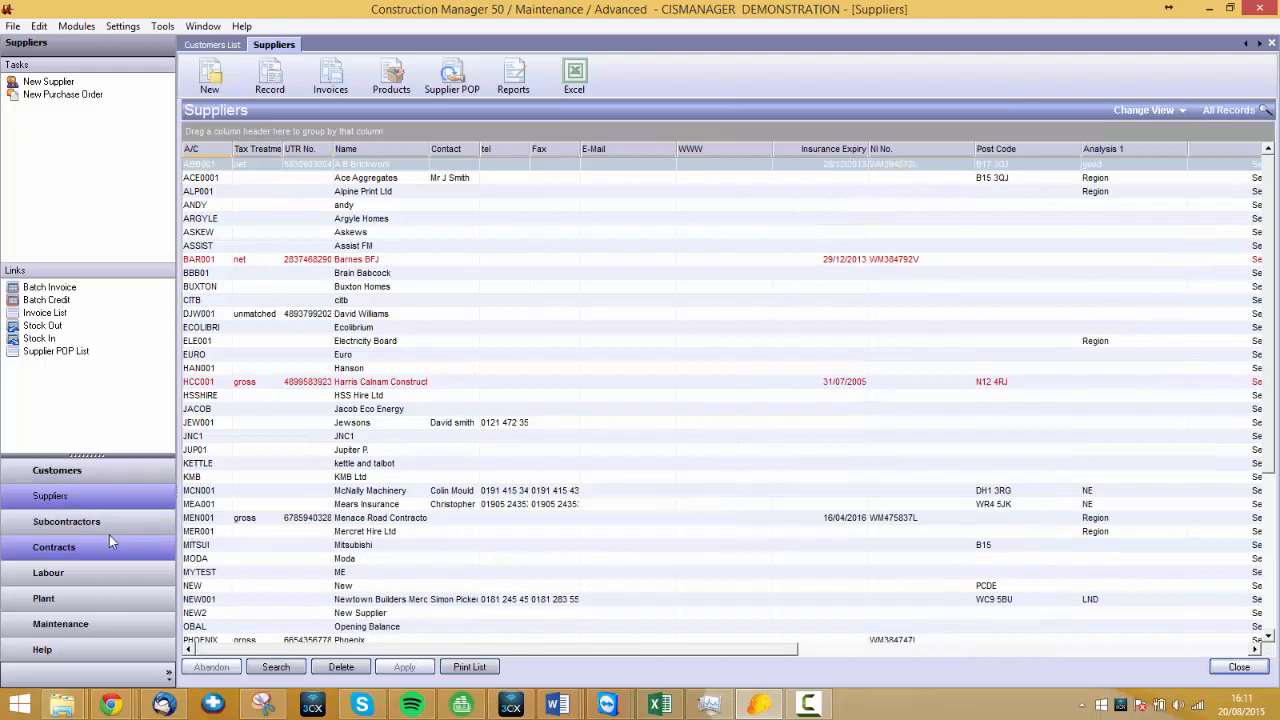
pyautogui.click(85, 527)
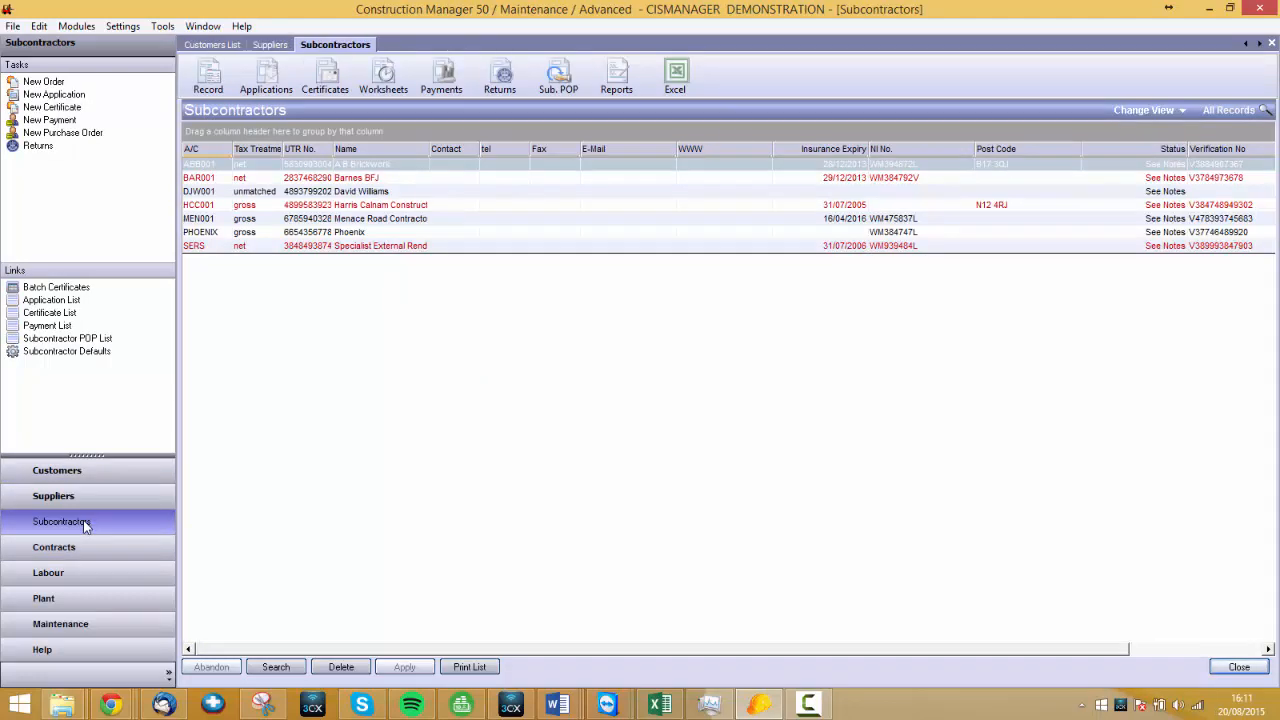
pyautogui.click(335, 205)
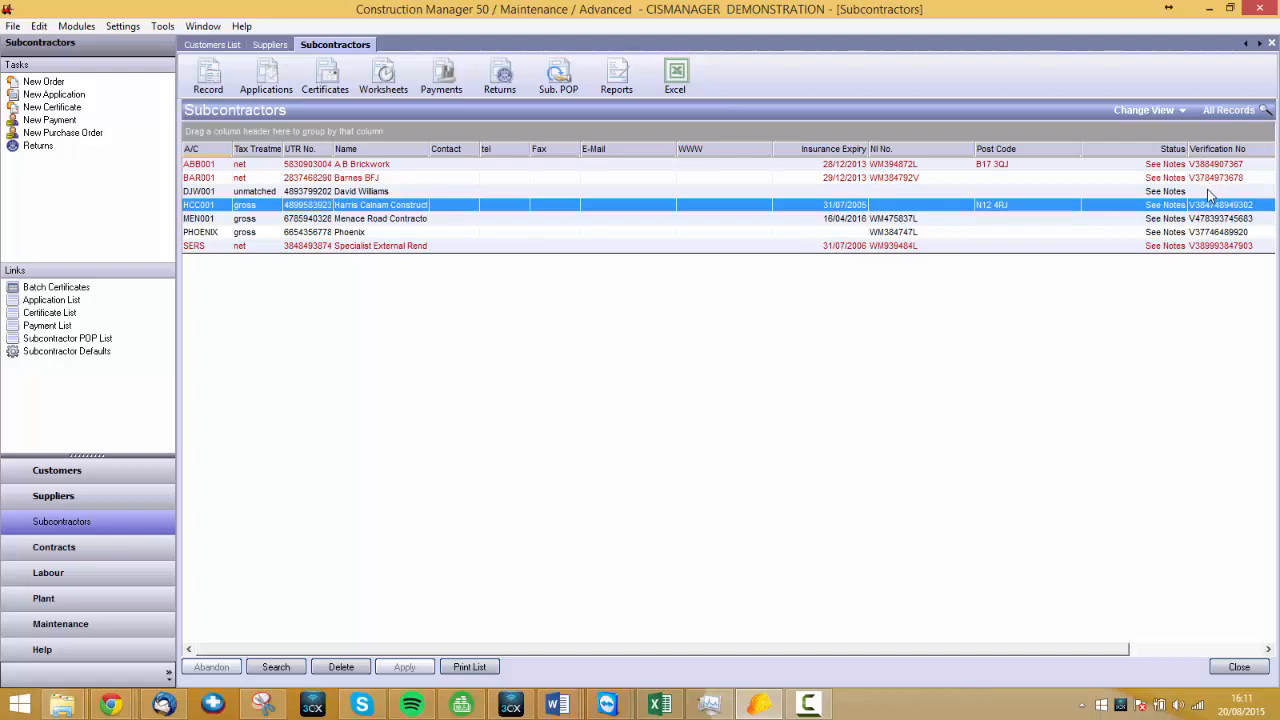
pyautogui.click(836, 194)
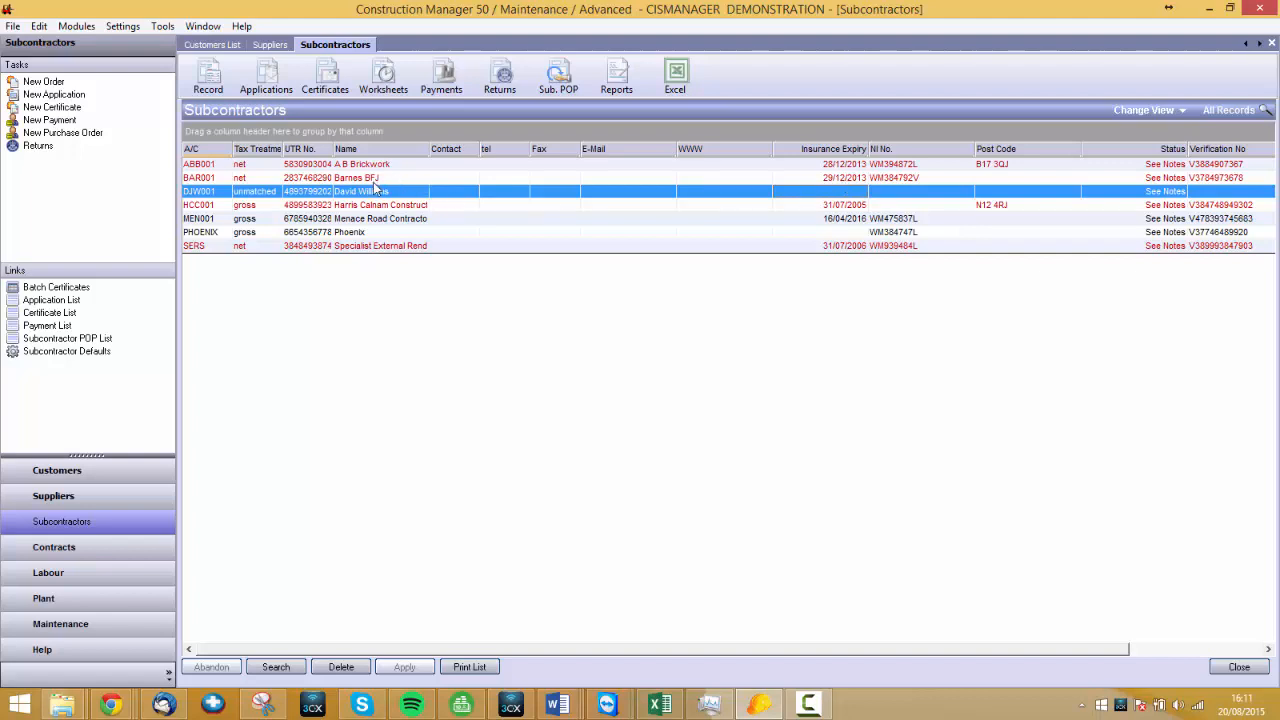
# Display the contracts list and open the record of contract 1001, Swimming Pool
pyautogui.click(66, 549)
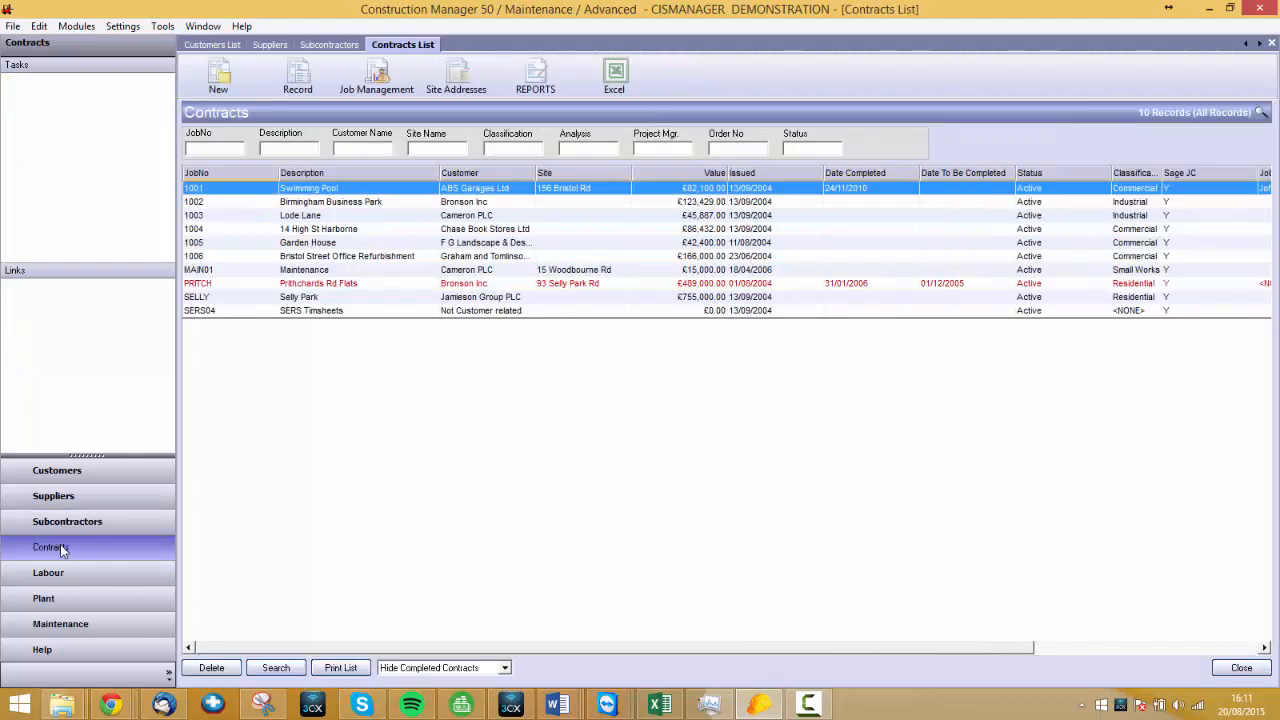
pyautogui.click(214, 202)
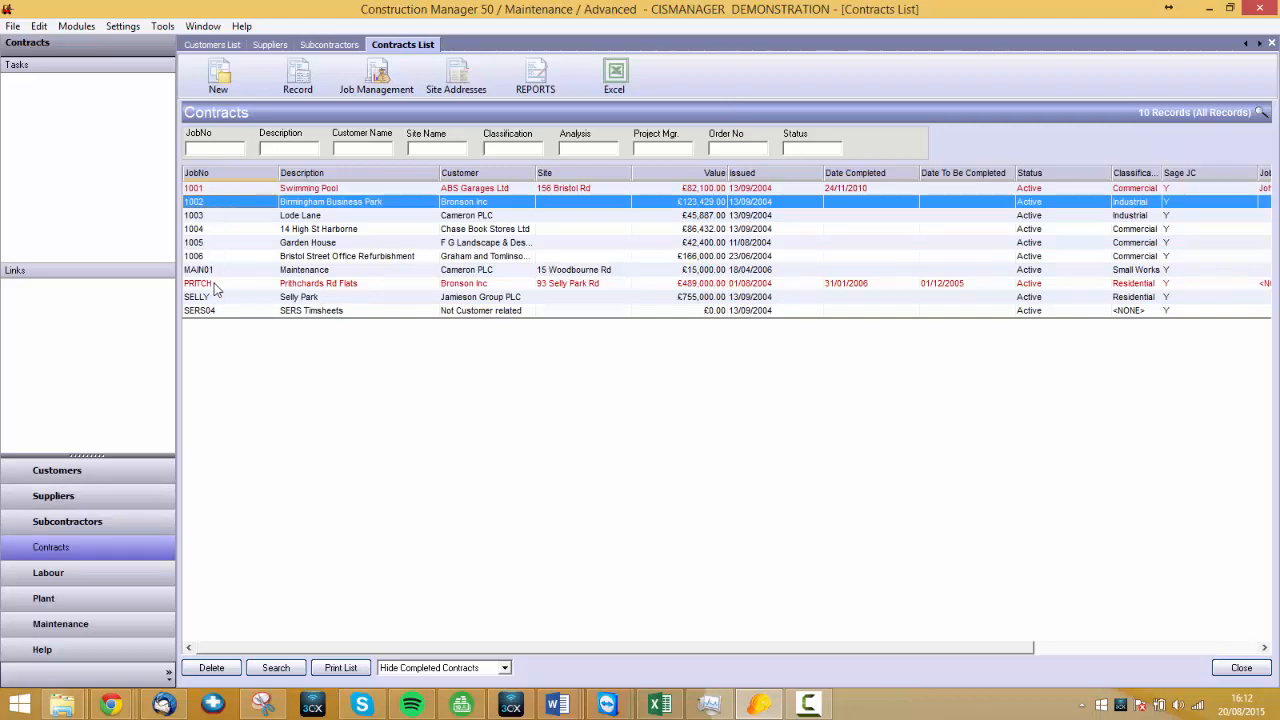
pyautogui.click(210, 190)
pyautogui.doubleClick(210, 190)
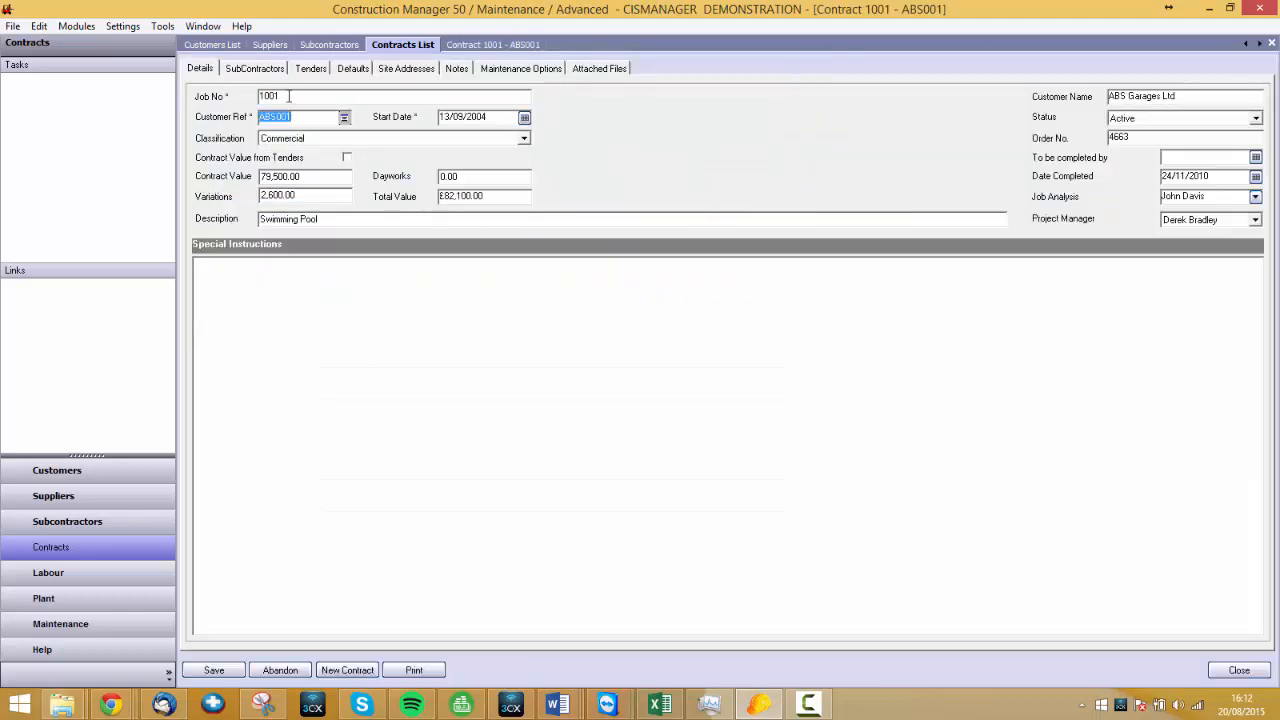
# Examine the job number, the available customer references and the classification options of contract 1001 without changing them
pyautogui.doubleClick(289, 96)
pyautogui.click(344, 118)
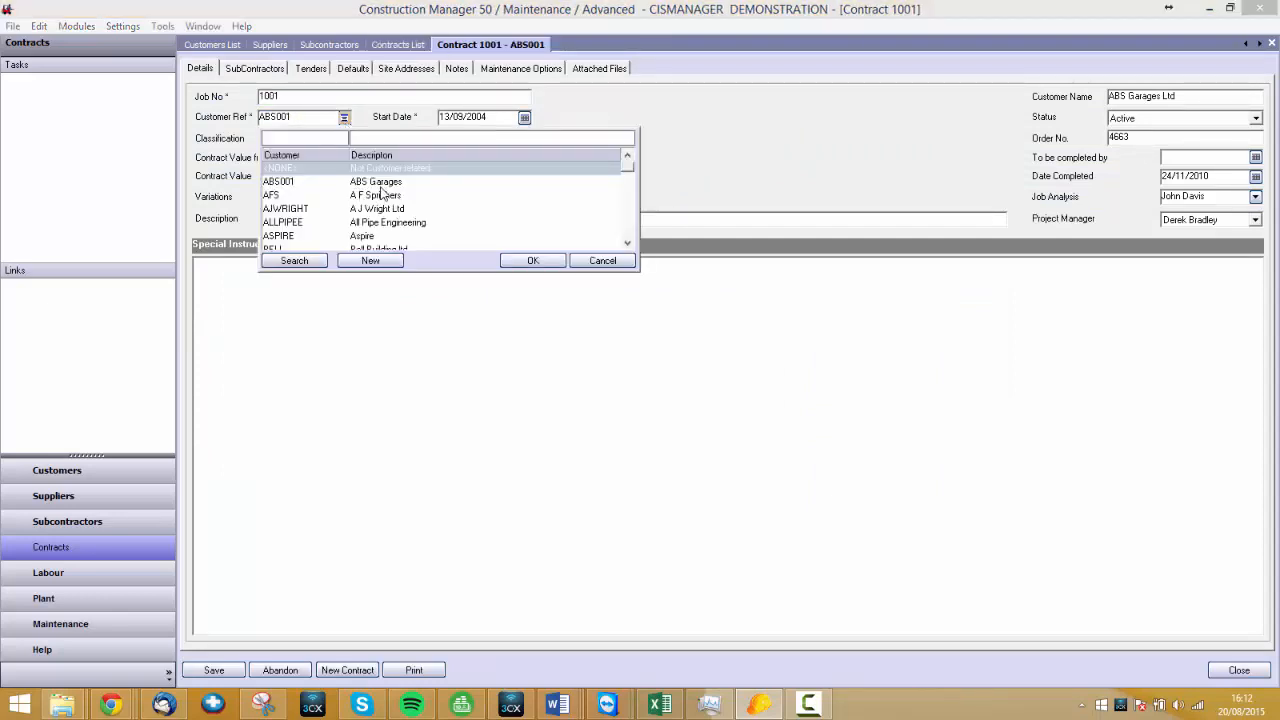
pyautogui.click(602, 260)
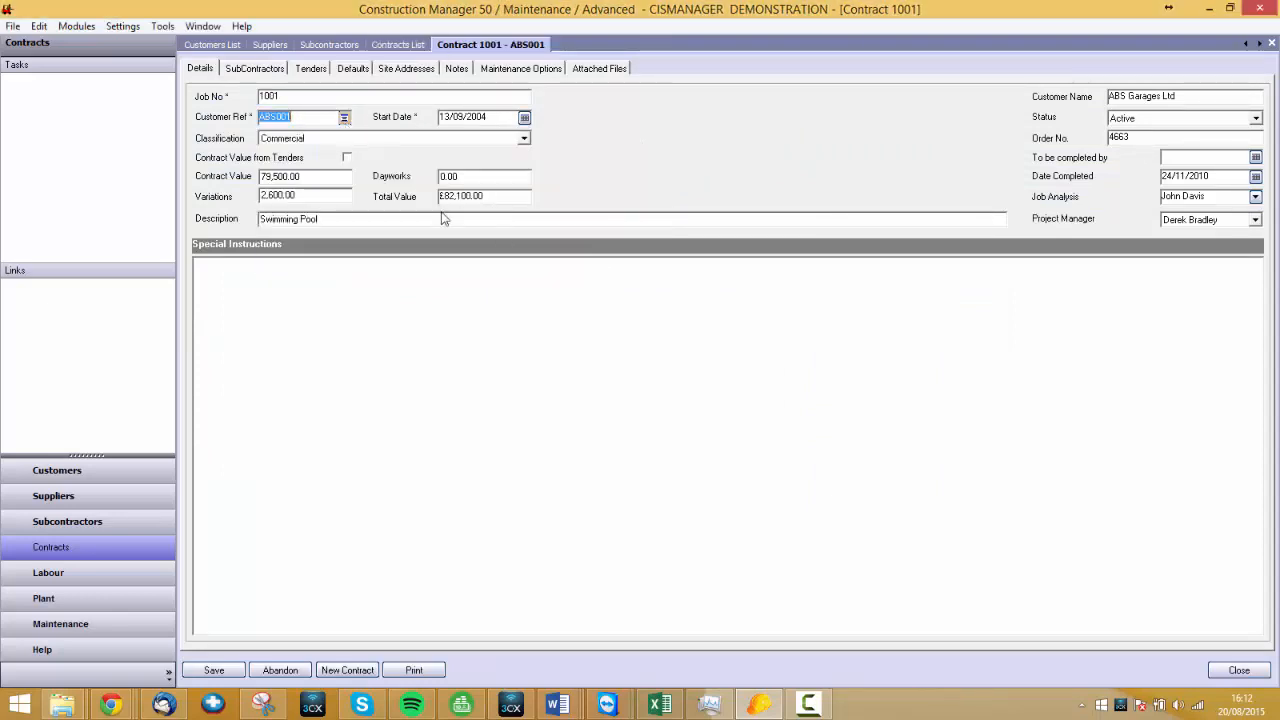
pyautogui.click(523, 138)
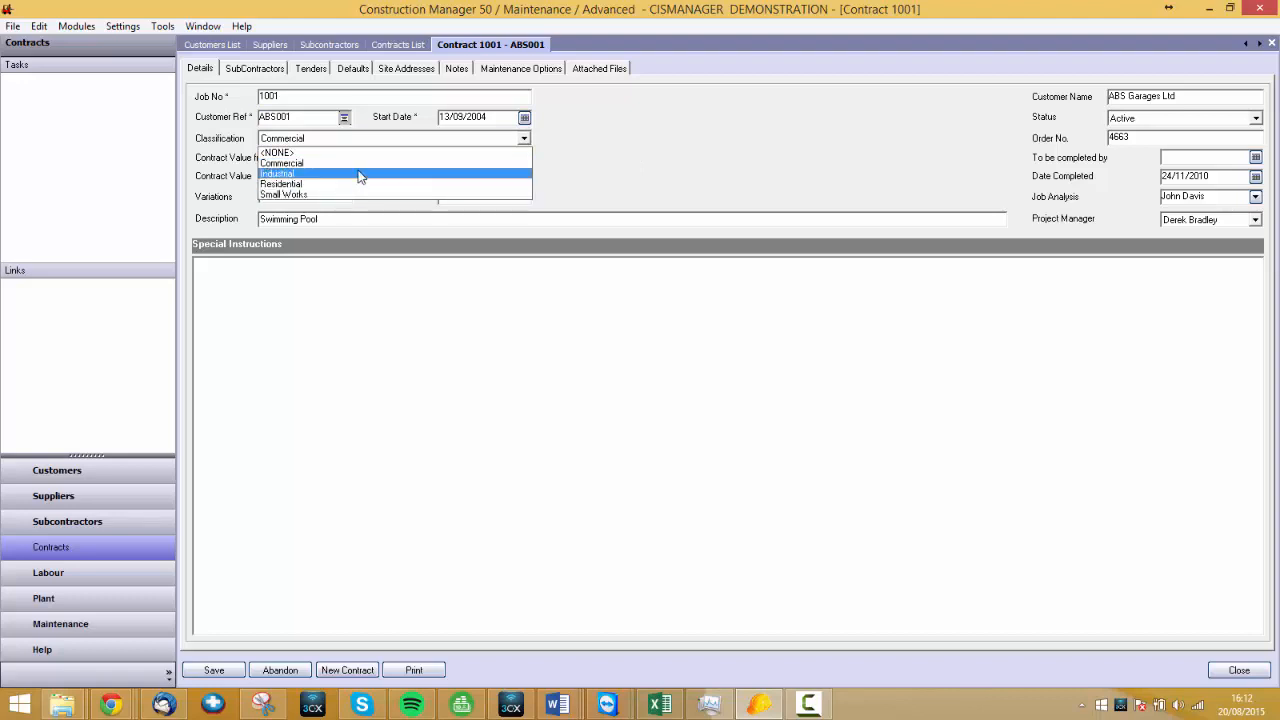
pyautogui.click(593, 131)
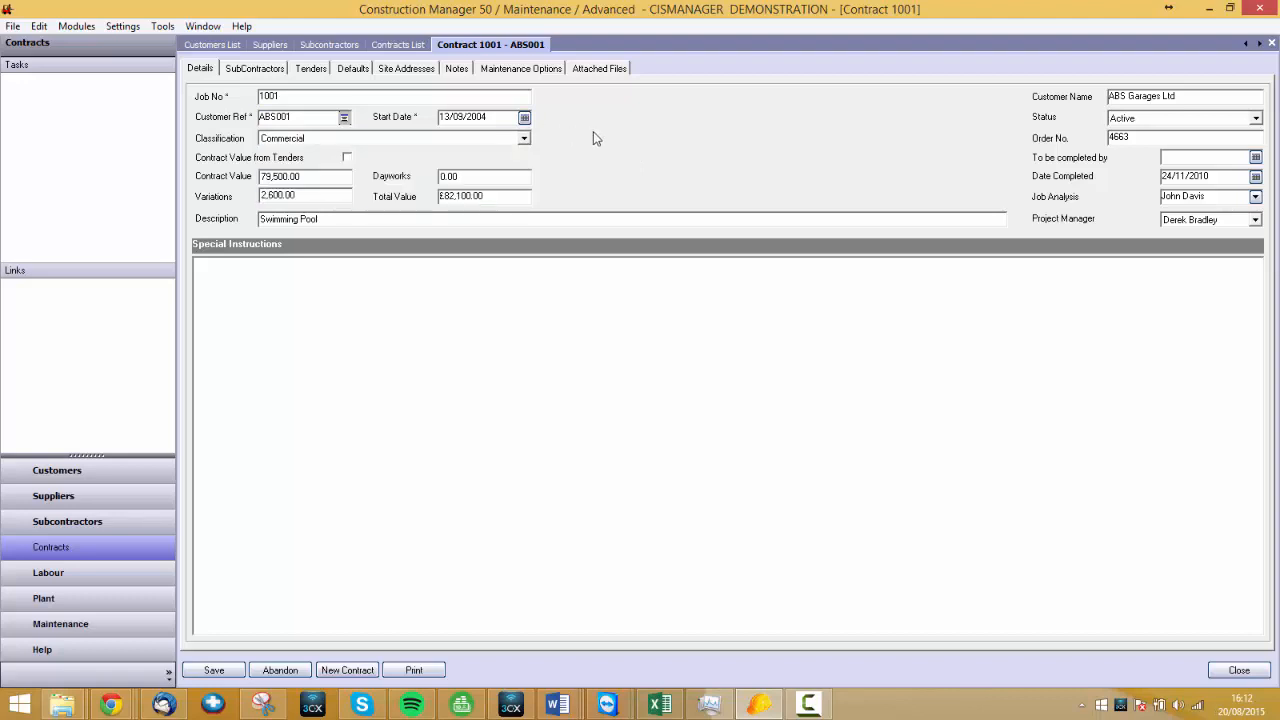
# Review the contract's value, variations, total value, description, order number, completion date and project manager choices, keeping the assigned manager
pyautogui.click(321, 177)
pyautogui.moveTo(319, 178); pyautogui.dragTo(242, 200)
pyautogui.doubleClick(499, 197)
pyautogui.click(339, 221)
pyautogui.doubleClick(1144, 136)
pyautogui.click(1223, 177)
pyautogui.click(1255, 221)
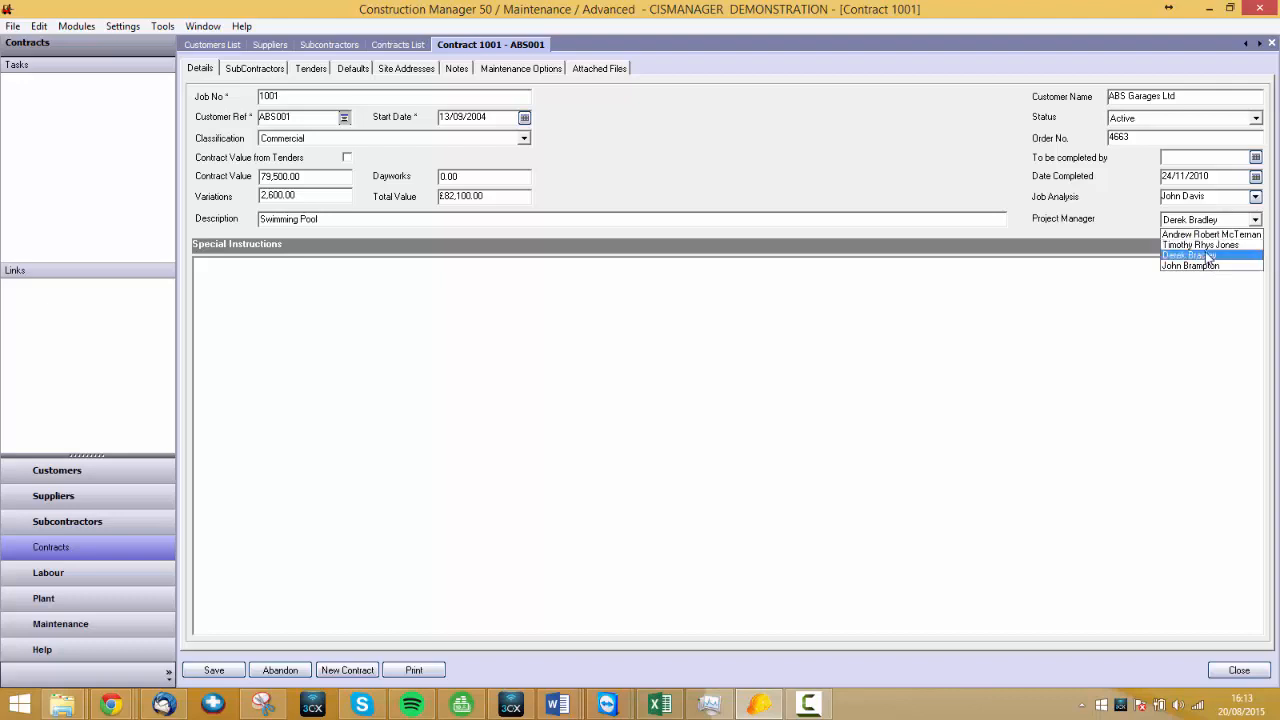
pyautogui.click(1209, 257)
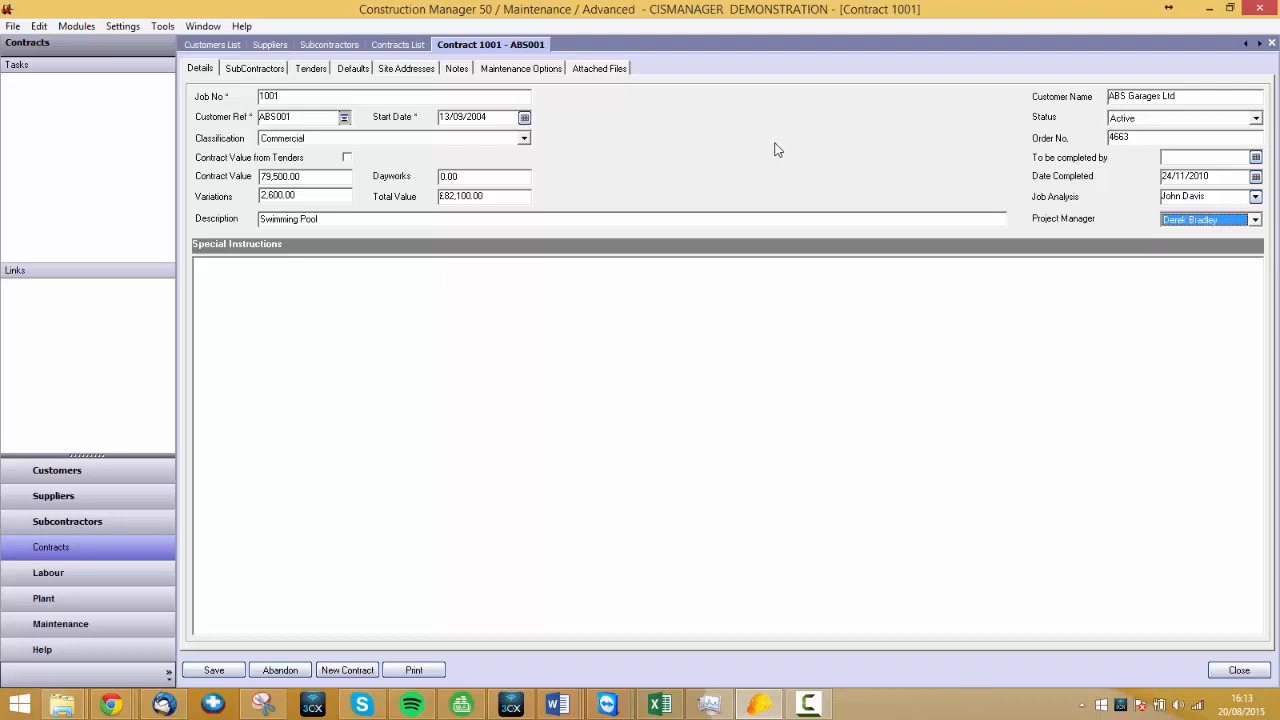
# Examine the tenders in the Demolition group under Site Preperation, and close the contract record
pyautogui.click(309, 70)
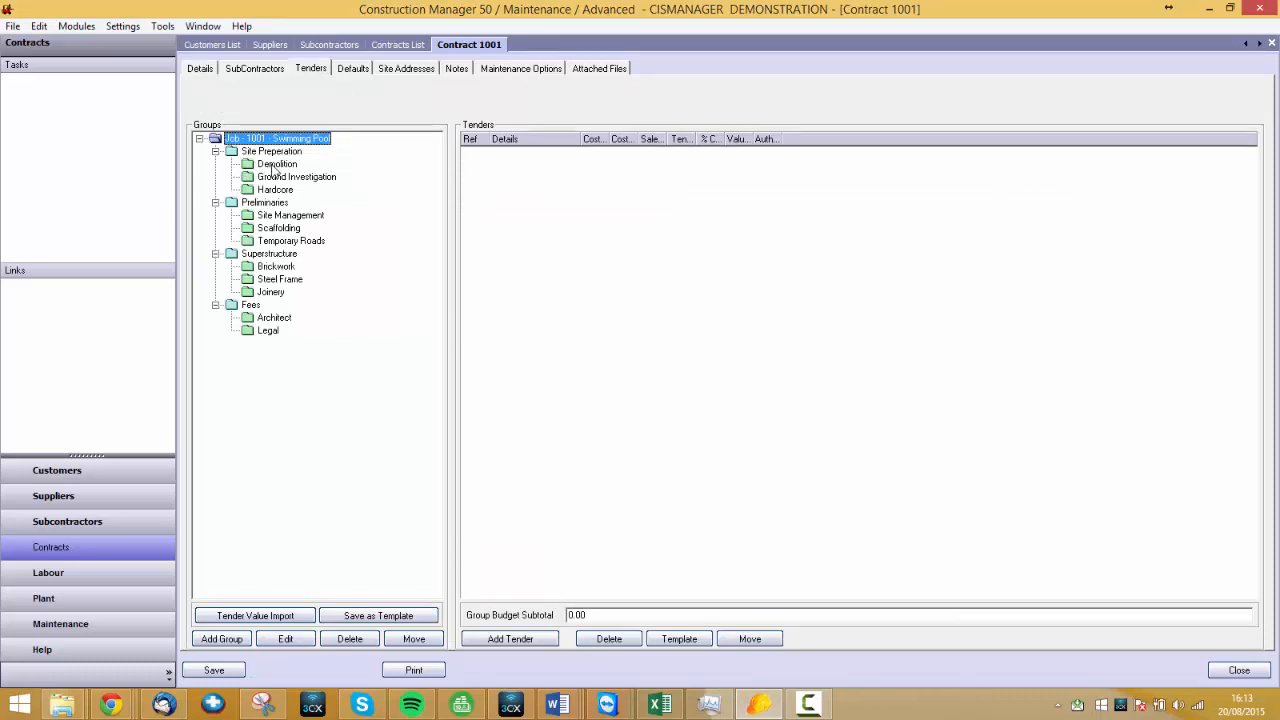
pyautogui.click(274, 166)
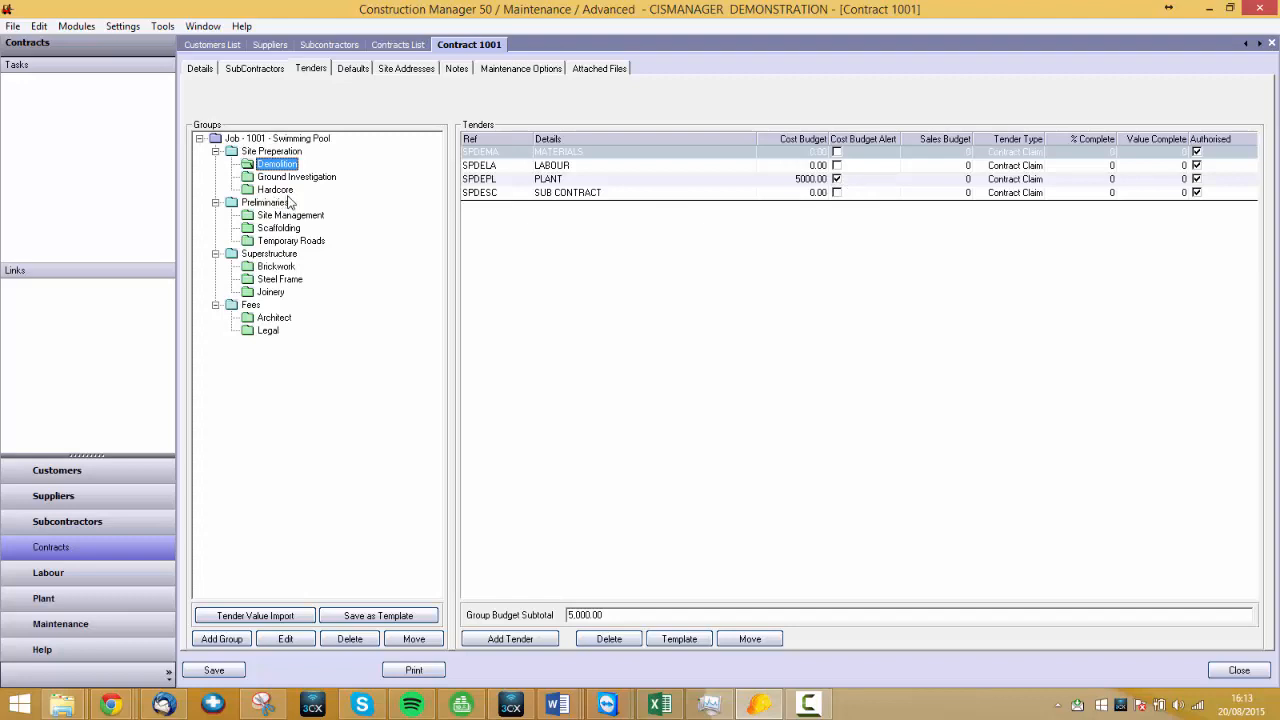
pyautogui.click(1249, 674)
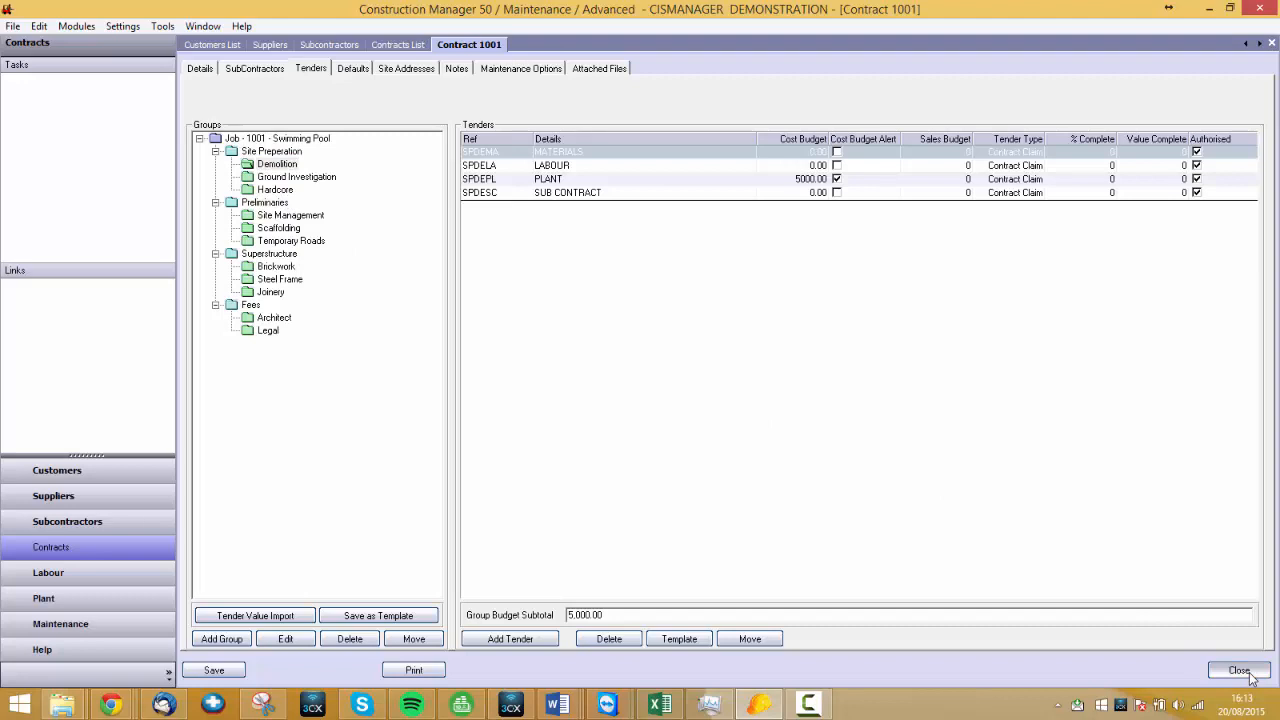
pyautogui.click(683, 406)
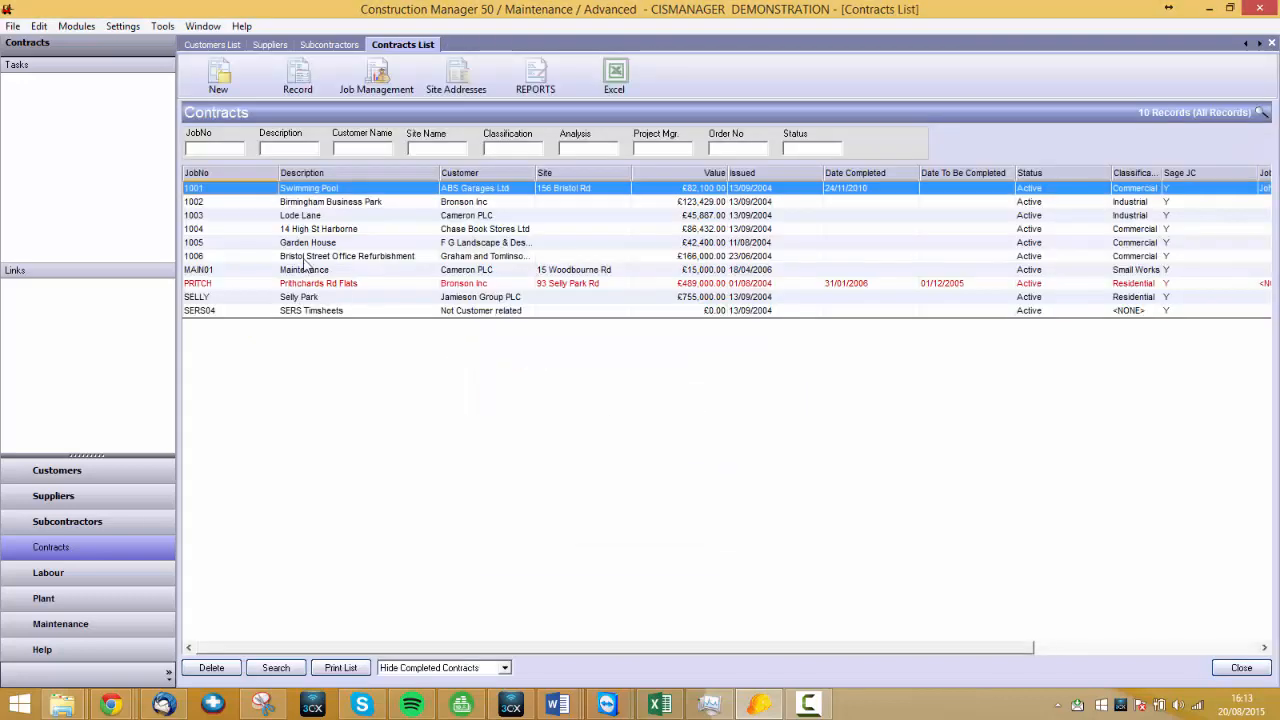
# Generate the job management report for every contract in the list, from 1001 to SERS04, covering all dates
pyautogui.keyDown('shift'); pyautogui.click(233, 312); pyautogui.keyUp('shift')
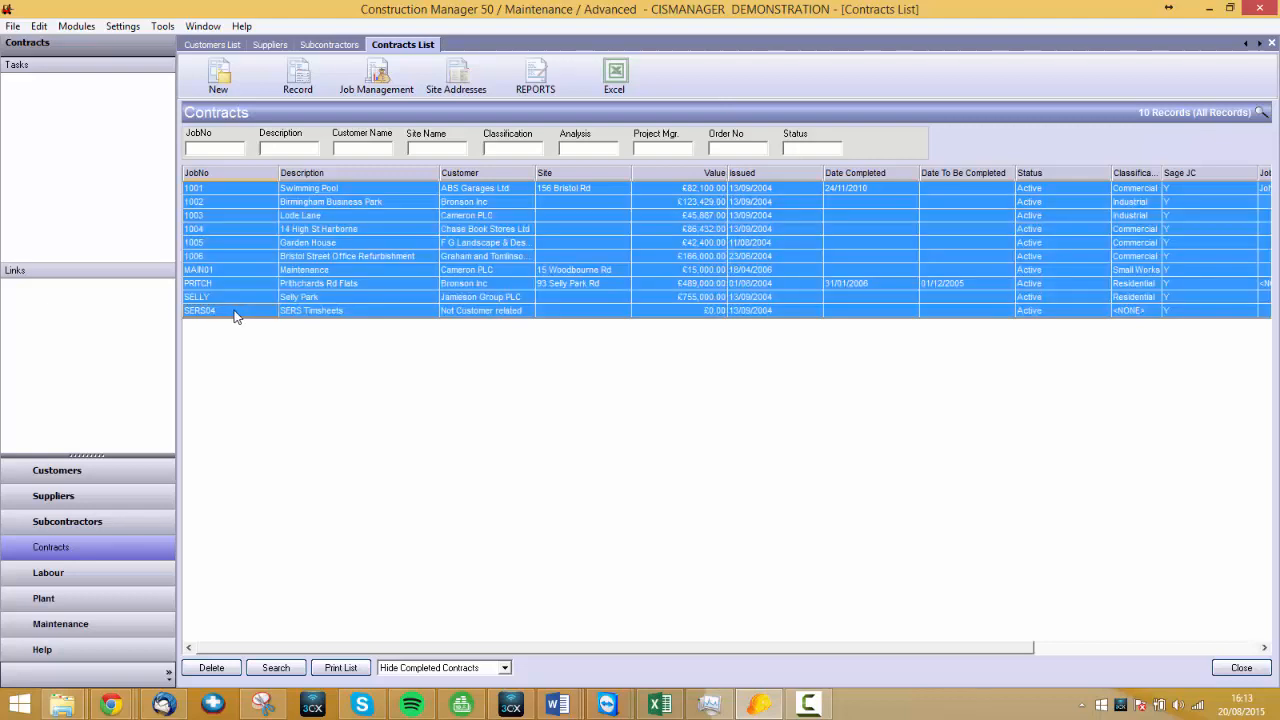
pyautogui.click(378, 72)
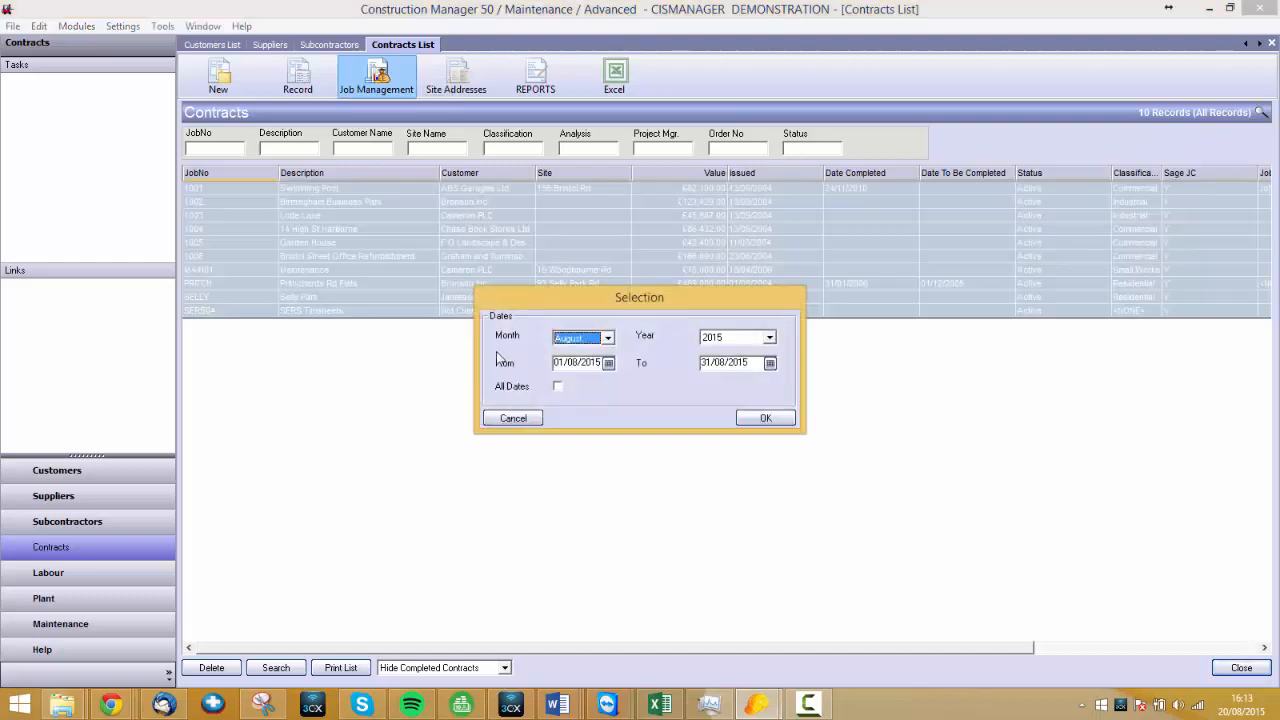
pyautogui.click(558, 387)
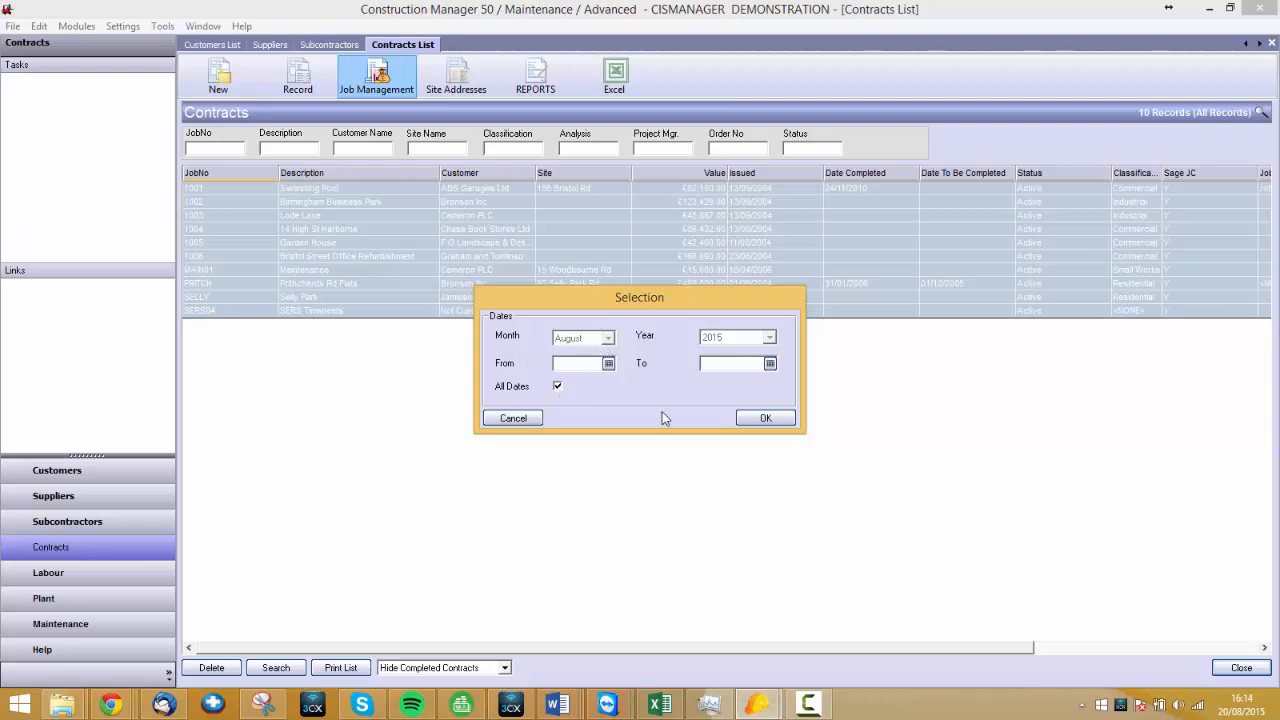
pyautogui.click(764, 420)
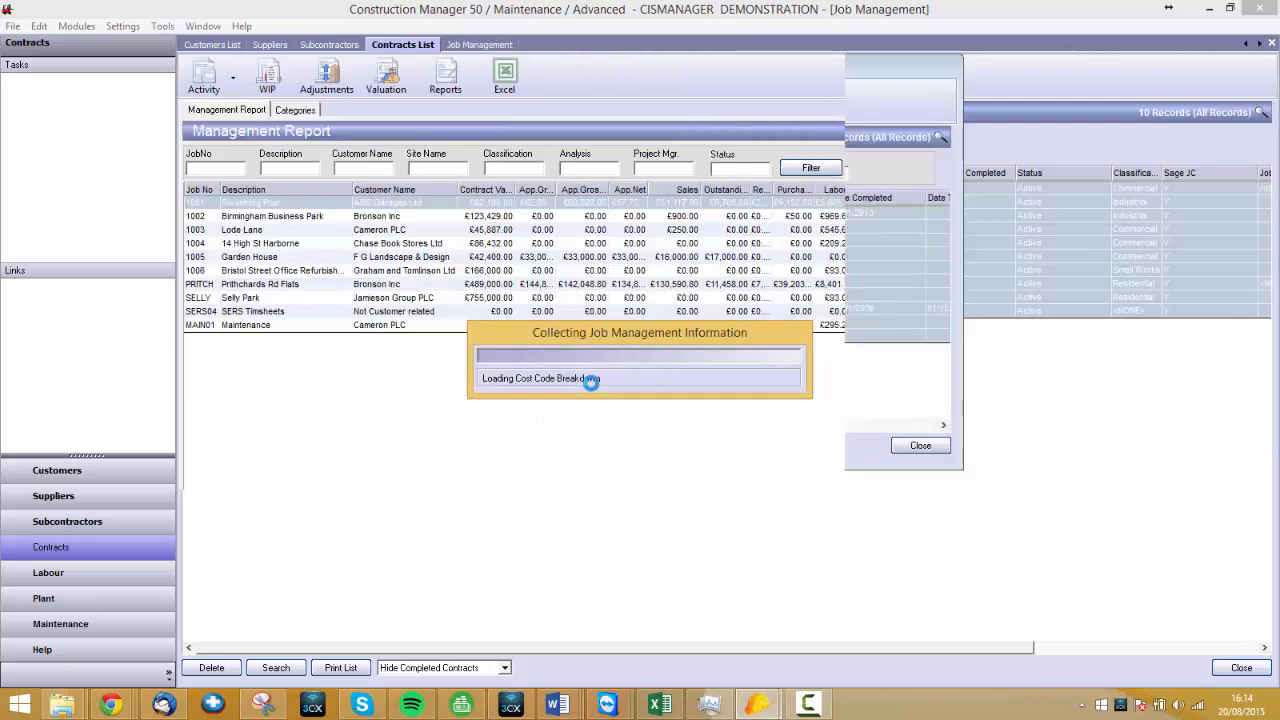
# Examine the management report's sales, cost, overhead, net profit and outstanding order columns, with the Selly Park job selected
pyautogui.click(265, 303)
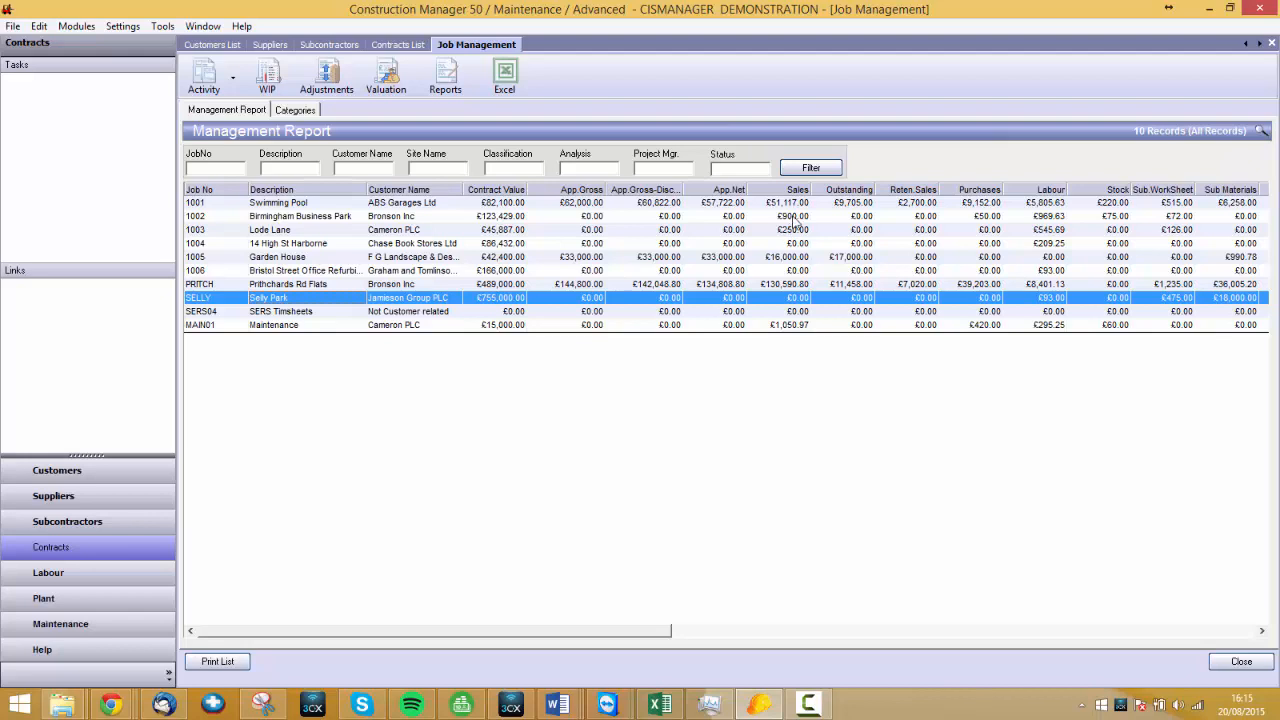
pyautogui.click(1262, 632)
pyautogui.click(1262, 632)
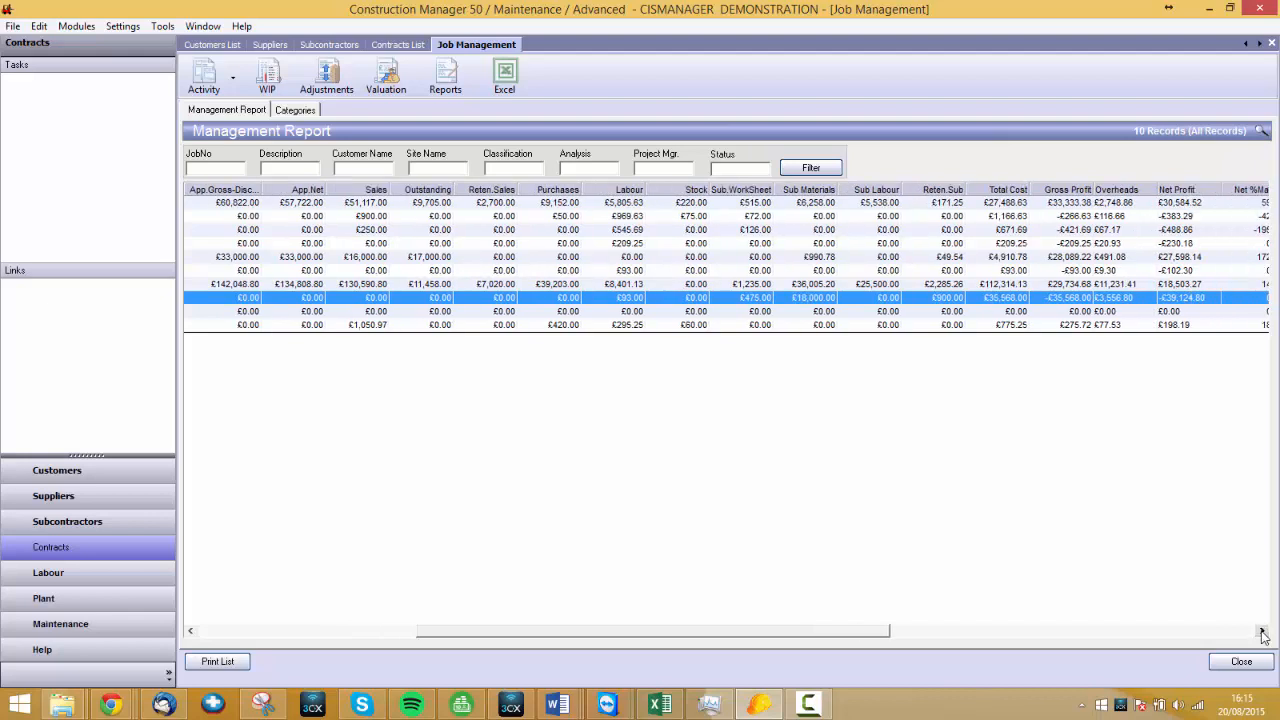
pyautogui.click(1262, 632)
pyautogui.click(1262, 632)
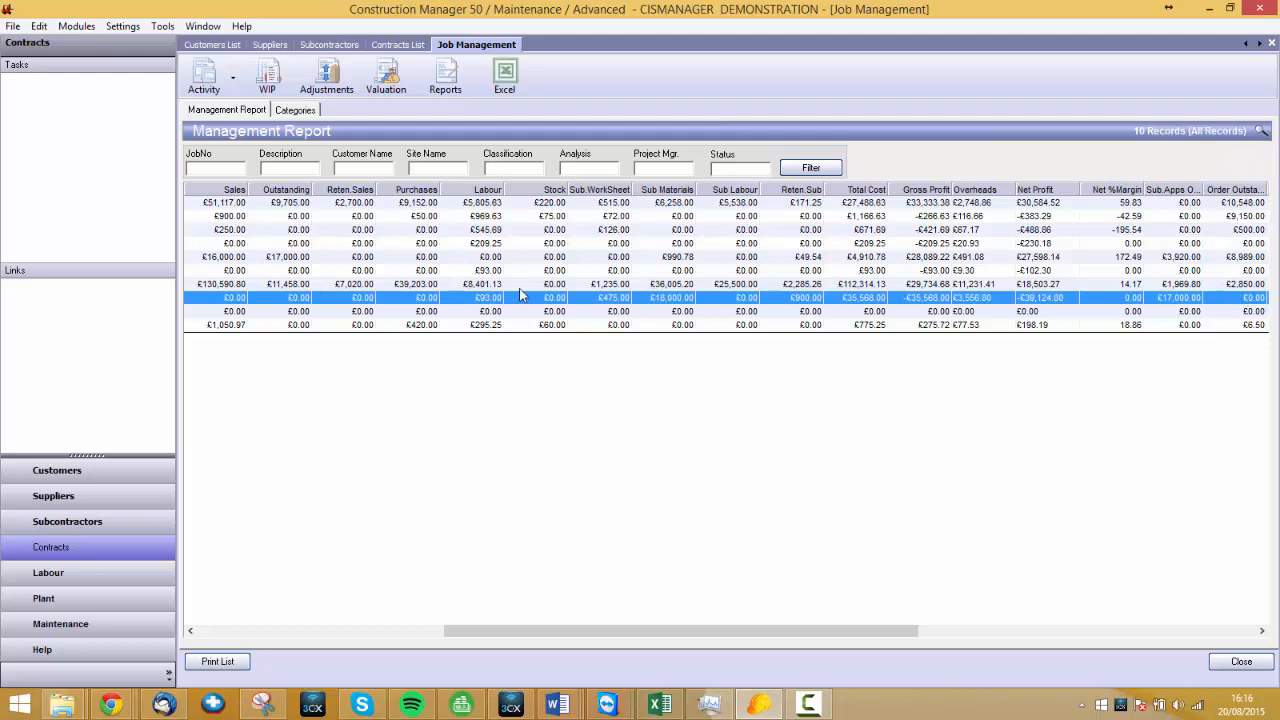
# Open the activity details of the PRITCH job and examine its cost summary and labour entries
pyautogui.click(434, 288)
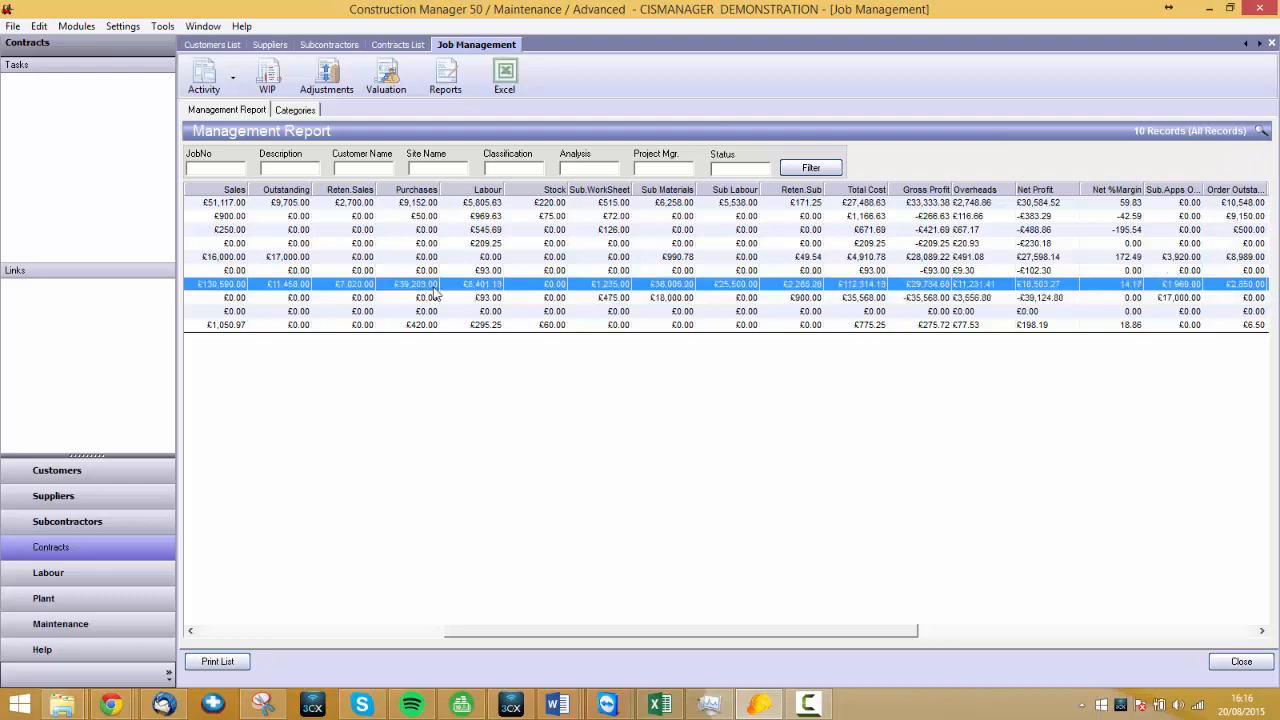
pyautogui.click(204, 74)
pyautogui.click(224, 107)
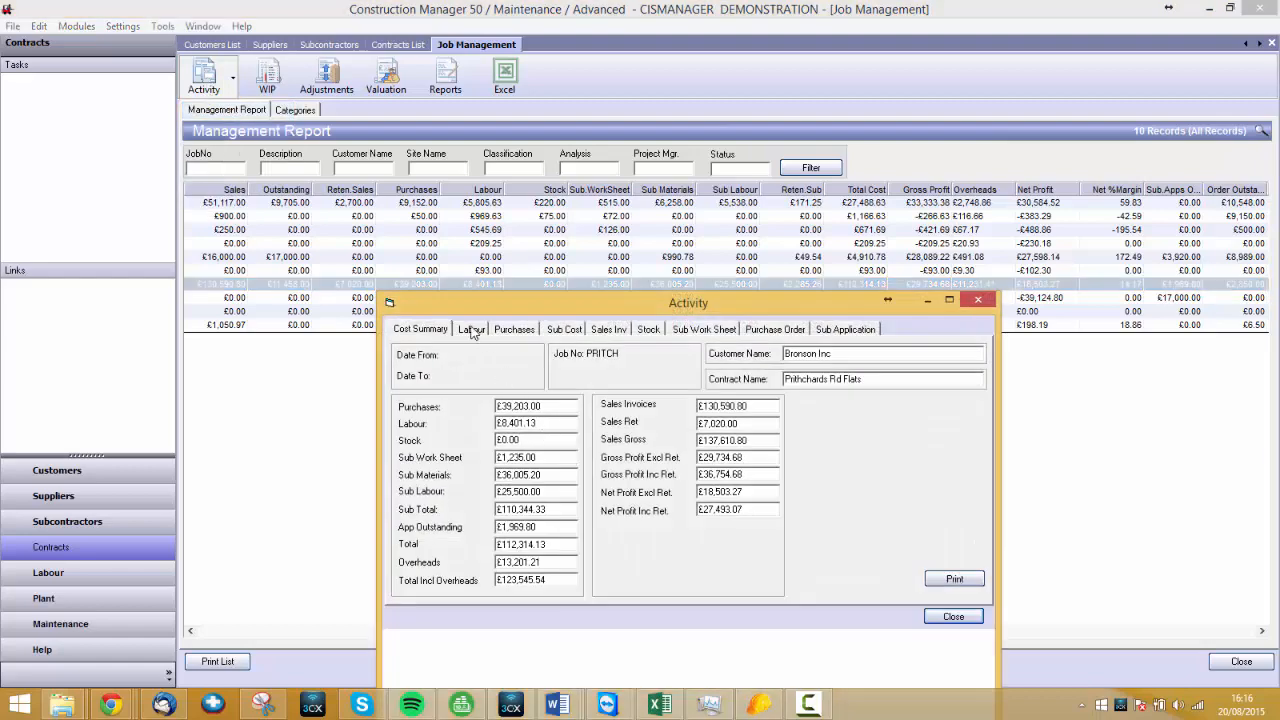
pyautogui.click(472, 330)
pyautogui.click(479, 445)
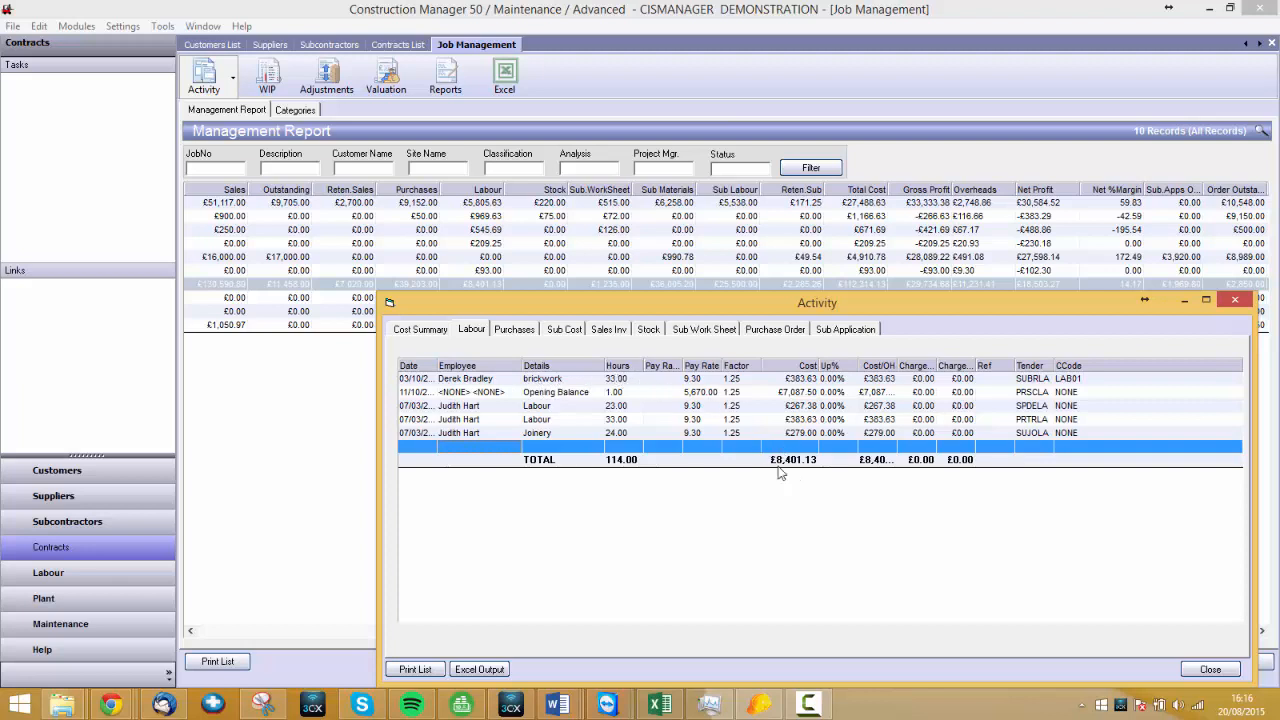
# Review the PRITCH job's purchases, subcontractor costs, sales invoices, stock, subcontractor work sheets and purchase orders, and close its activity details
pyautogui.click(516, 330)
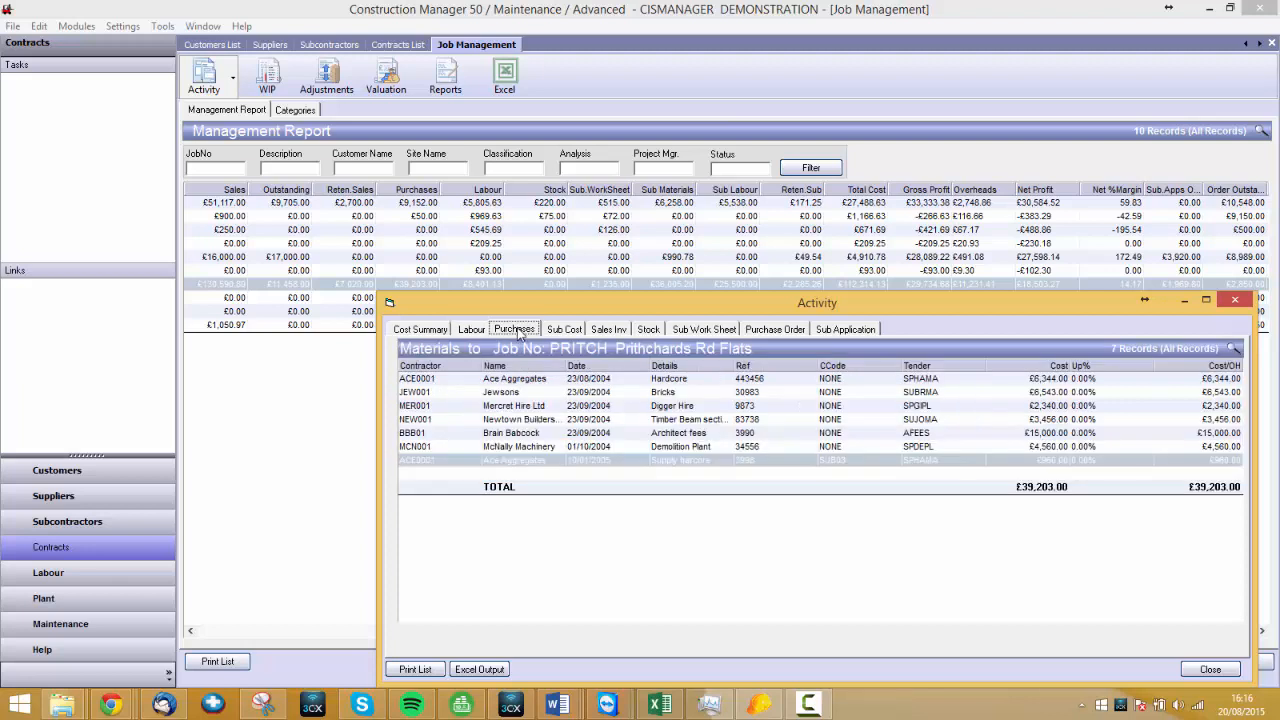
pyautogui.click(534, 469)
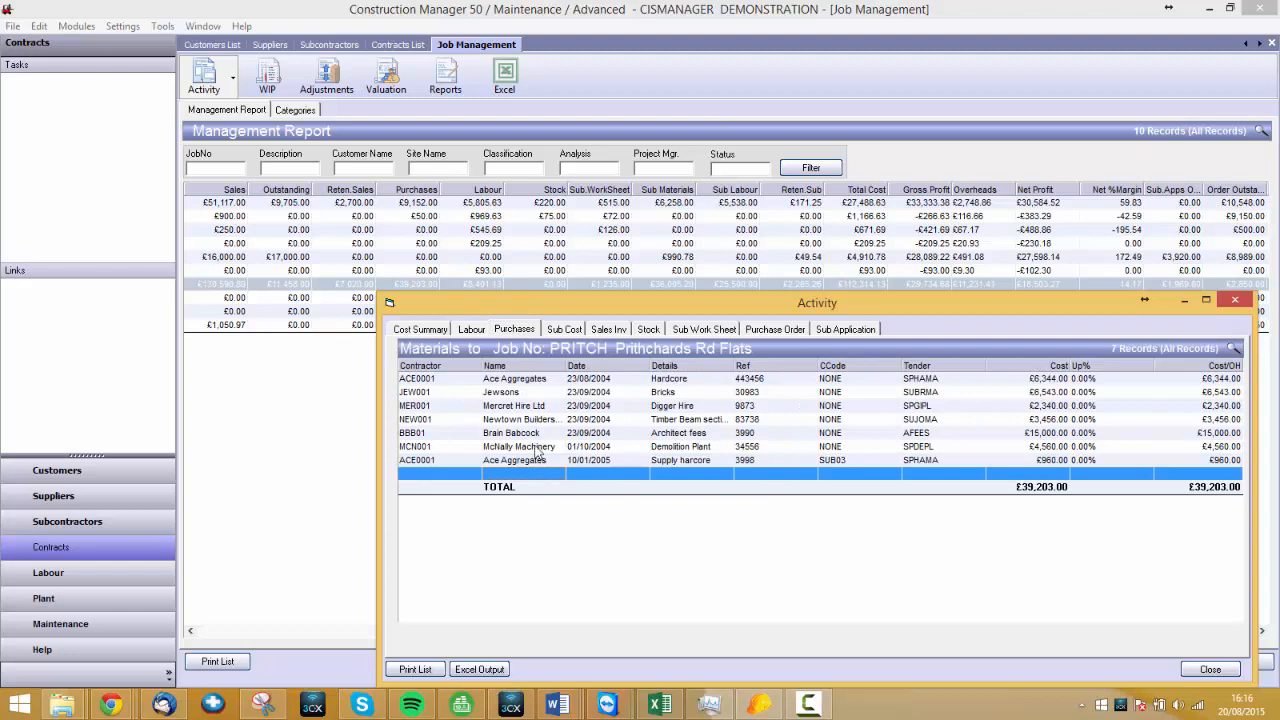
pyautogui.click(565, 331)
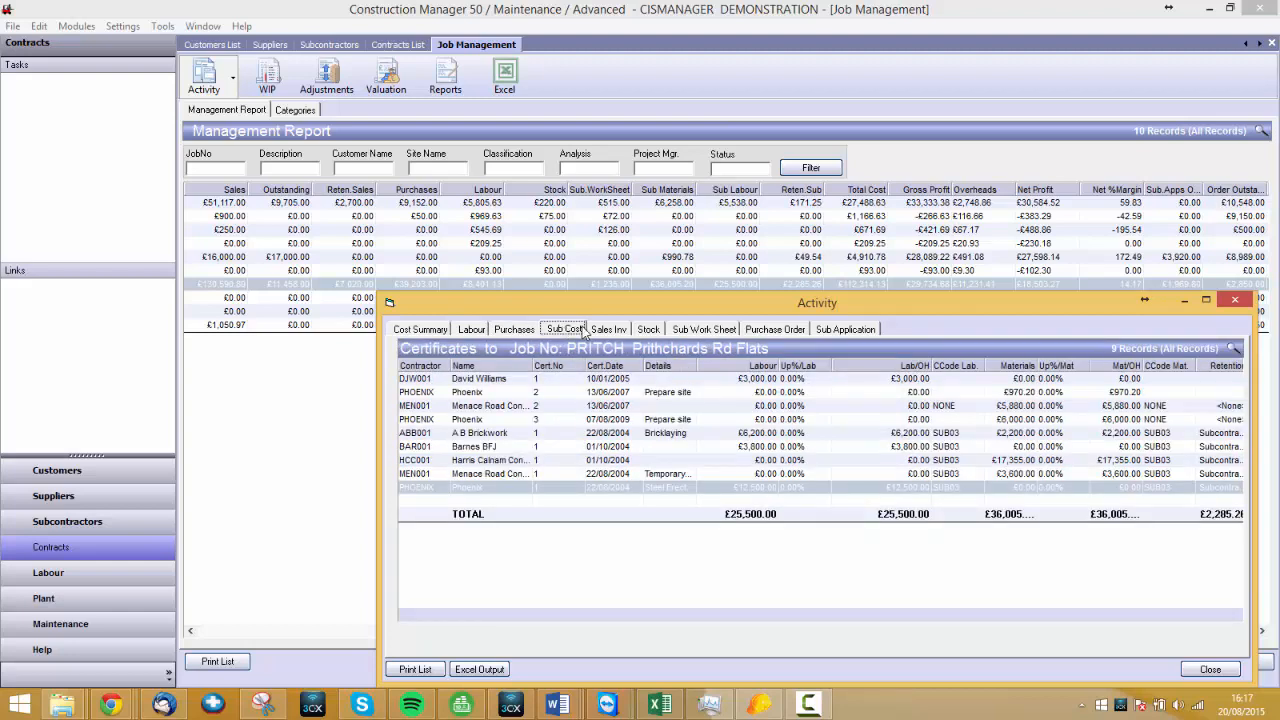
pyautogui.click(610, 331)
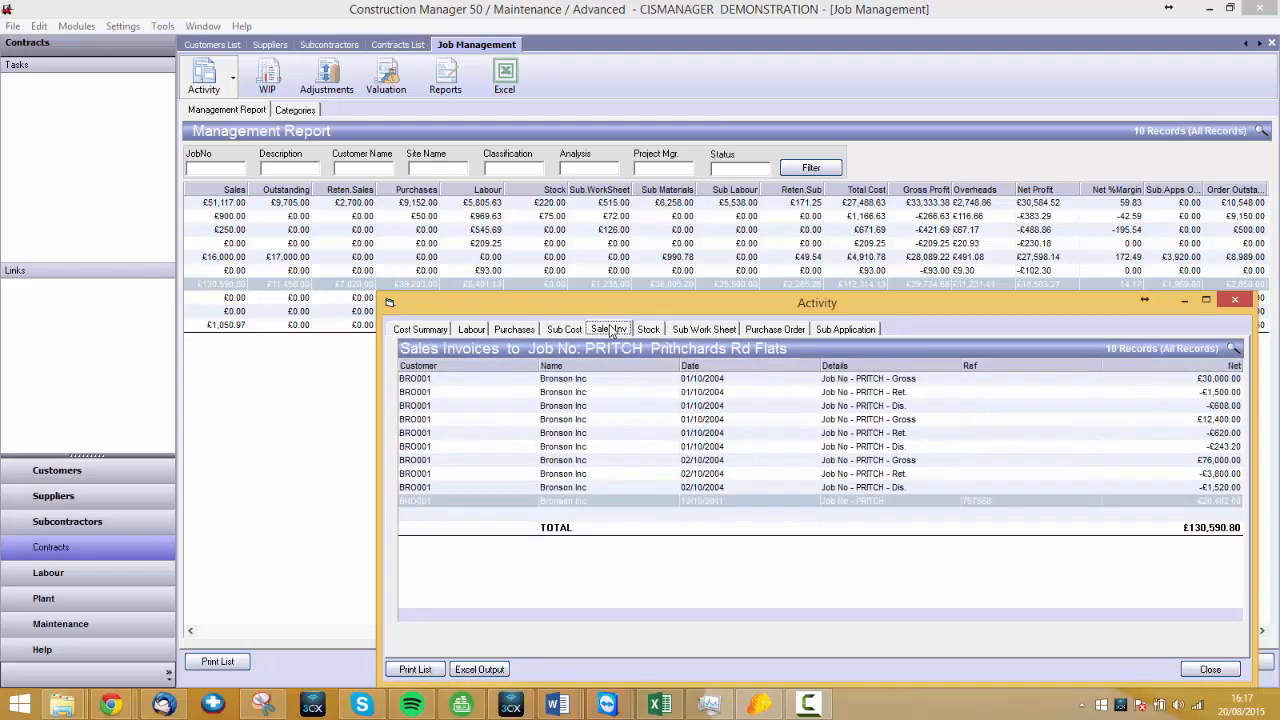
pyautogui.click(650, 331)
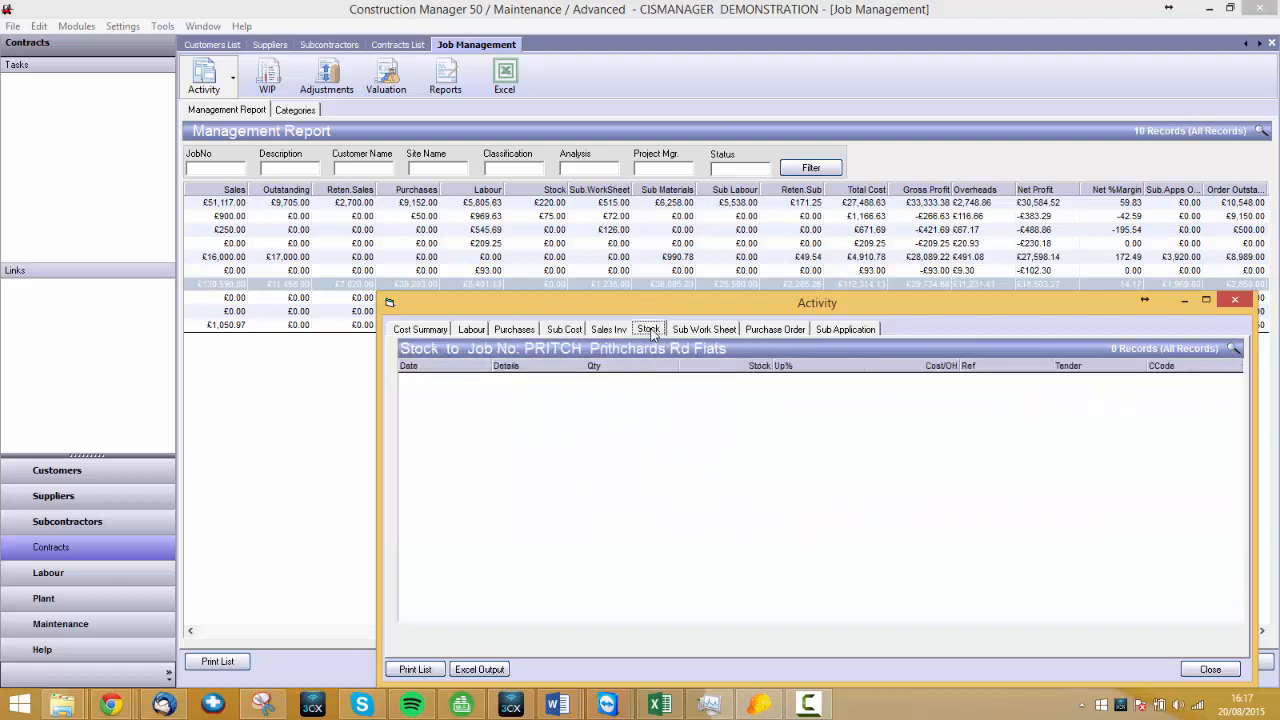
pyautogui.click(727, 331)
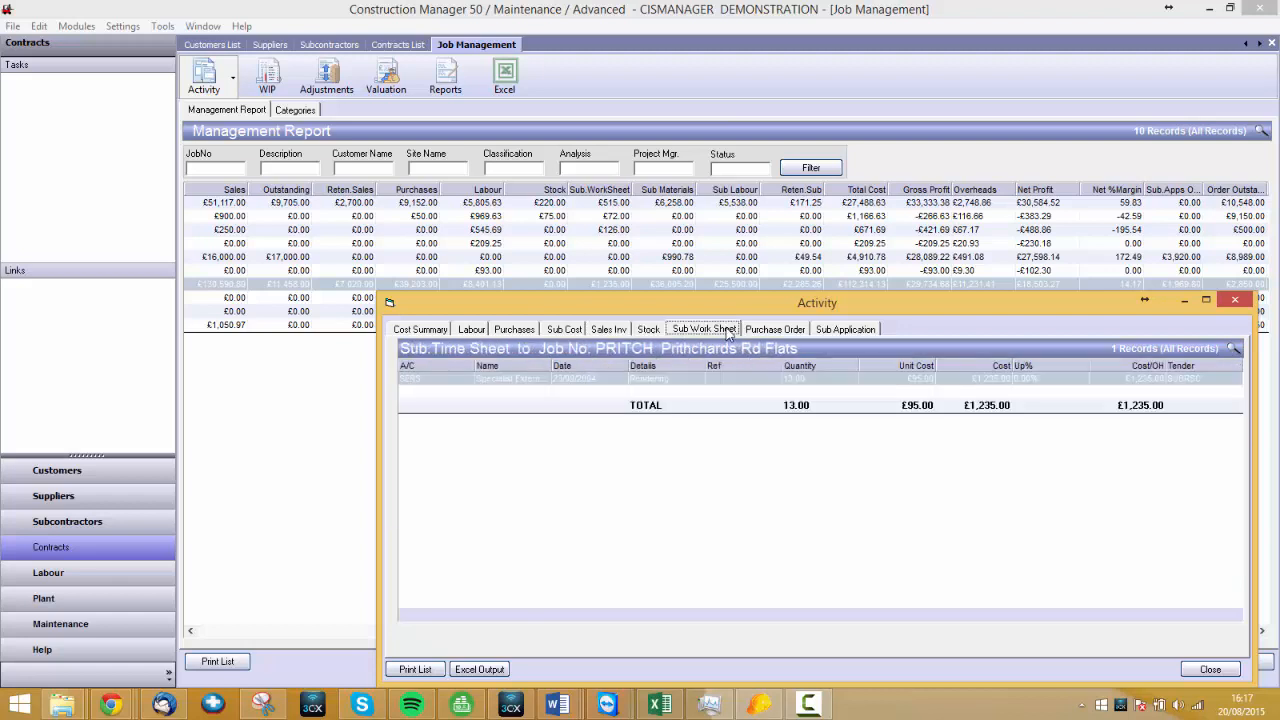
pyautogui.click(781, 334)
pyautogui.click(646, 420)
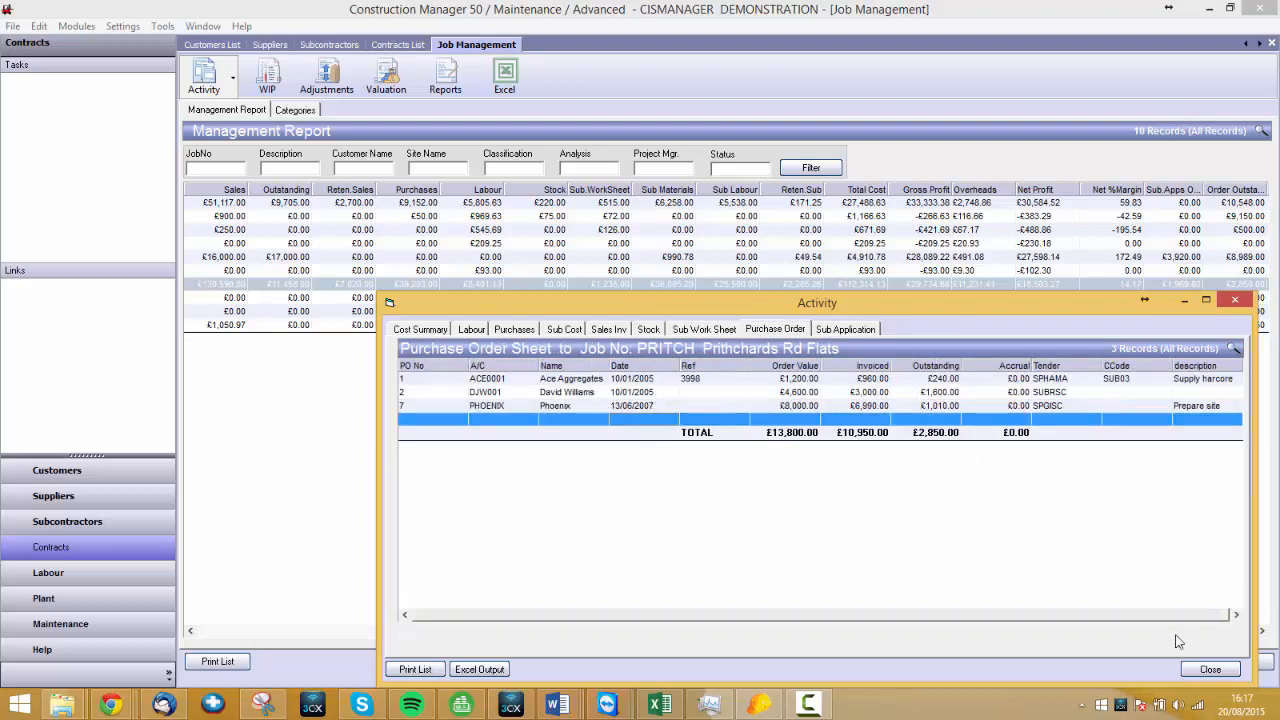
pyautogui.click(1211, 669)
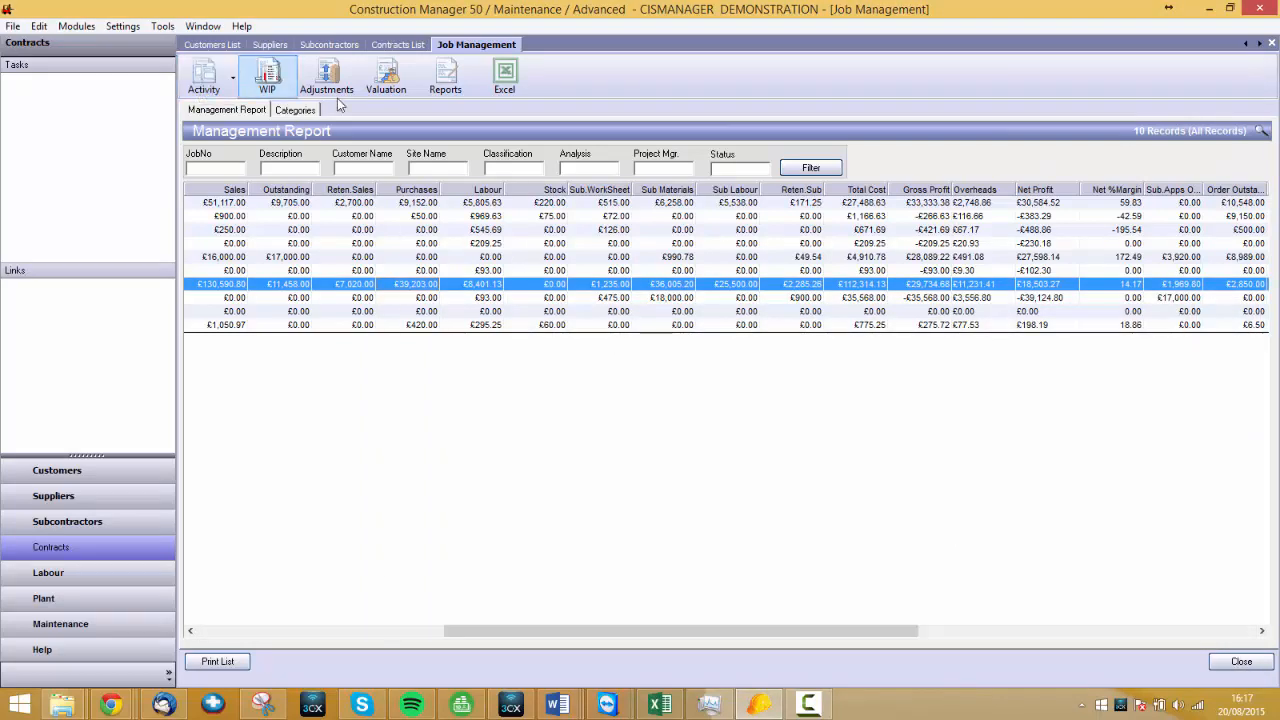
# Preview the "Activity (With Labour Charge Out, Sales, Overheads & Net Profit)" job management report for the PRITCH job
pyautogui.click(446, 80)
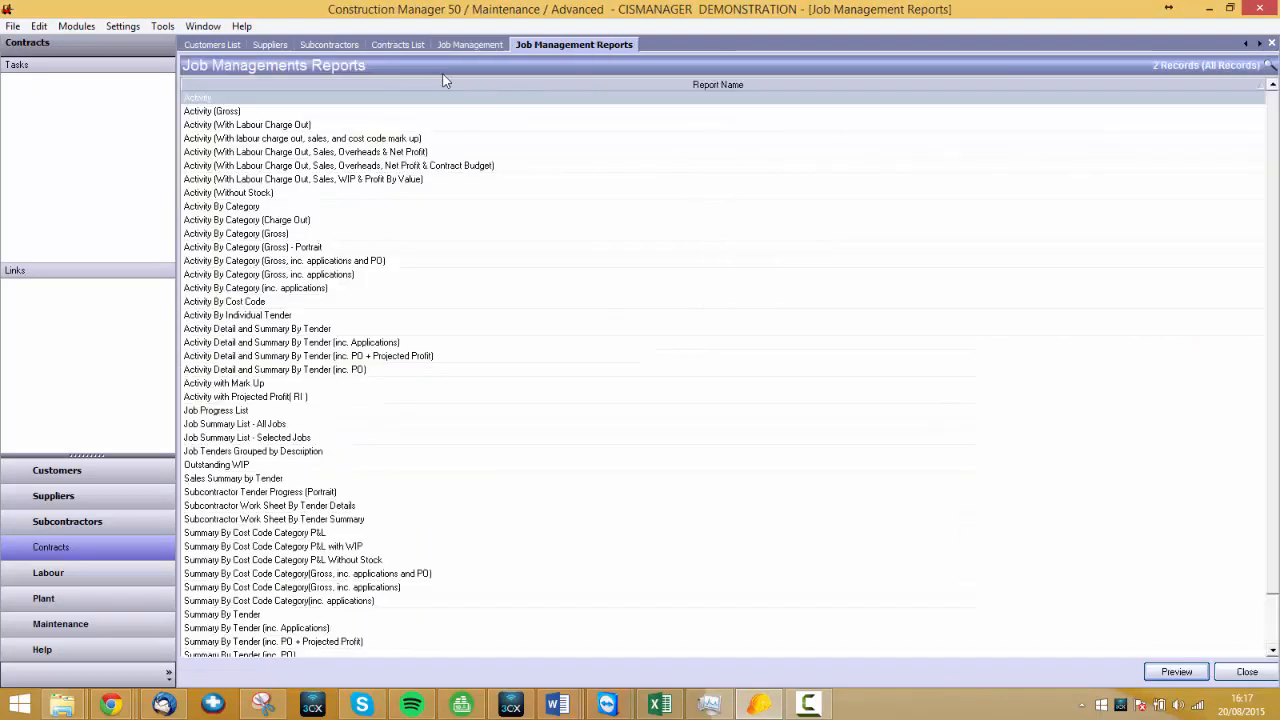
pyautogui.click(378, 152)
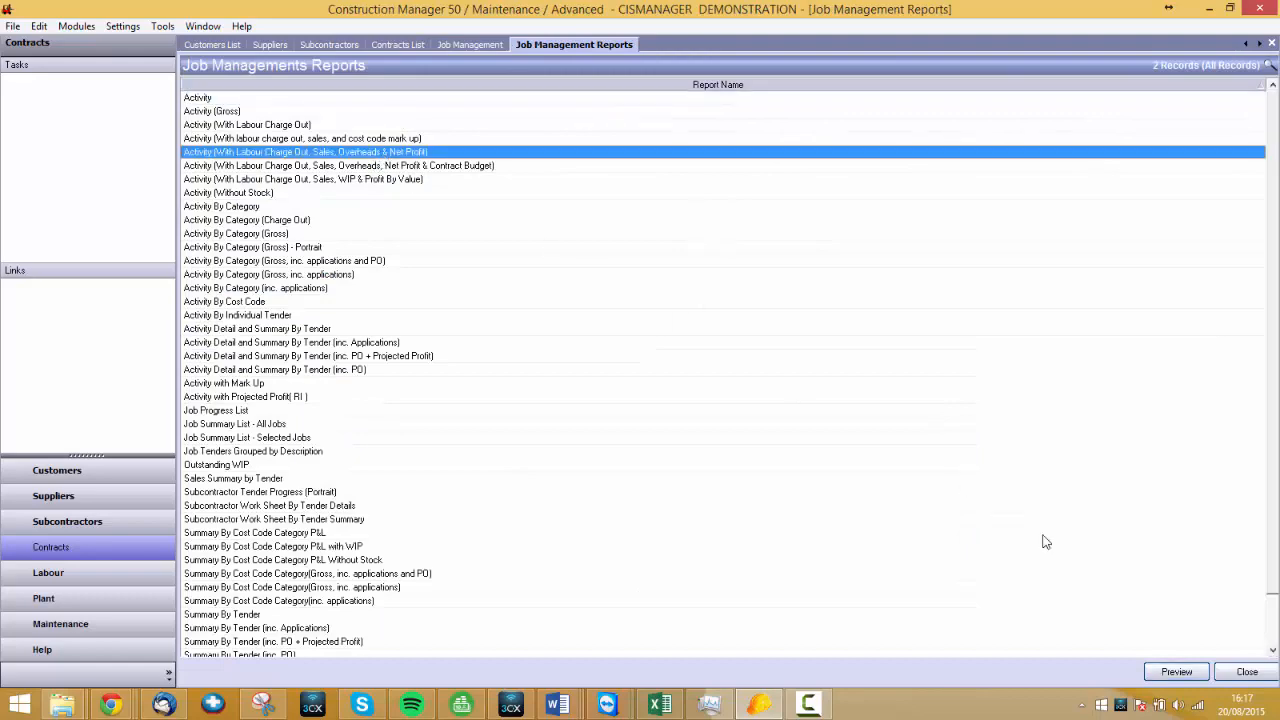
pyautogui.click(1165, 673)
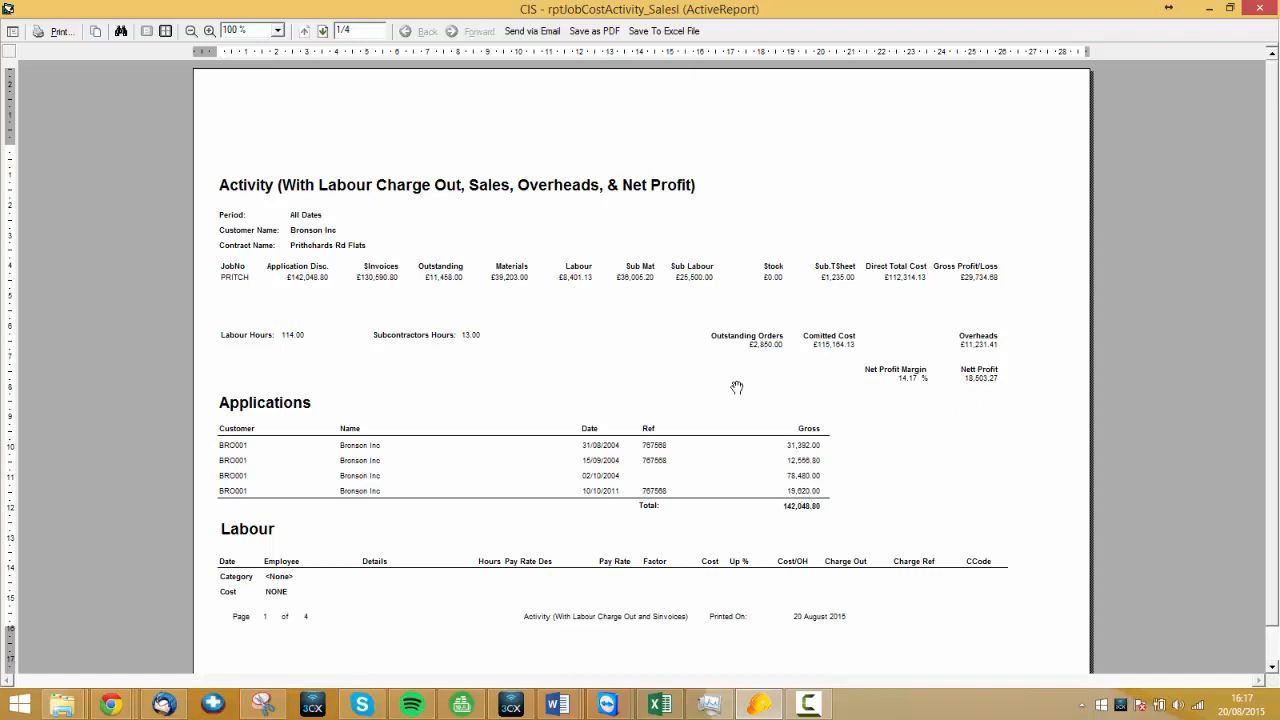
# Review the report's labour, materials, certificates, subcontractor worksheets and outstanding purchase orders, and close the preview and the report list
pyautogui.click(322, 31)
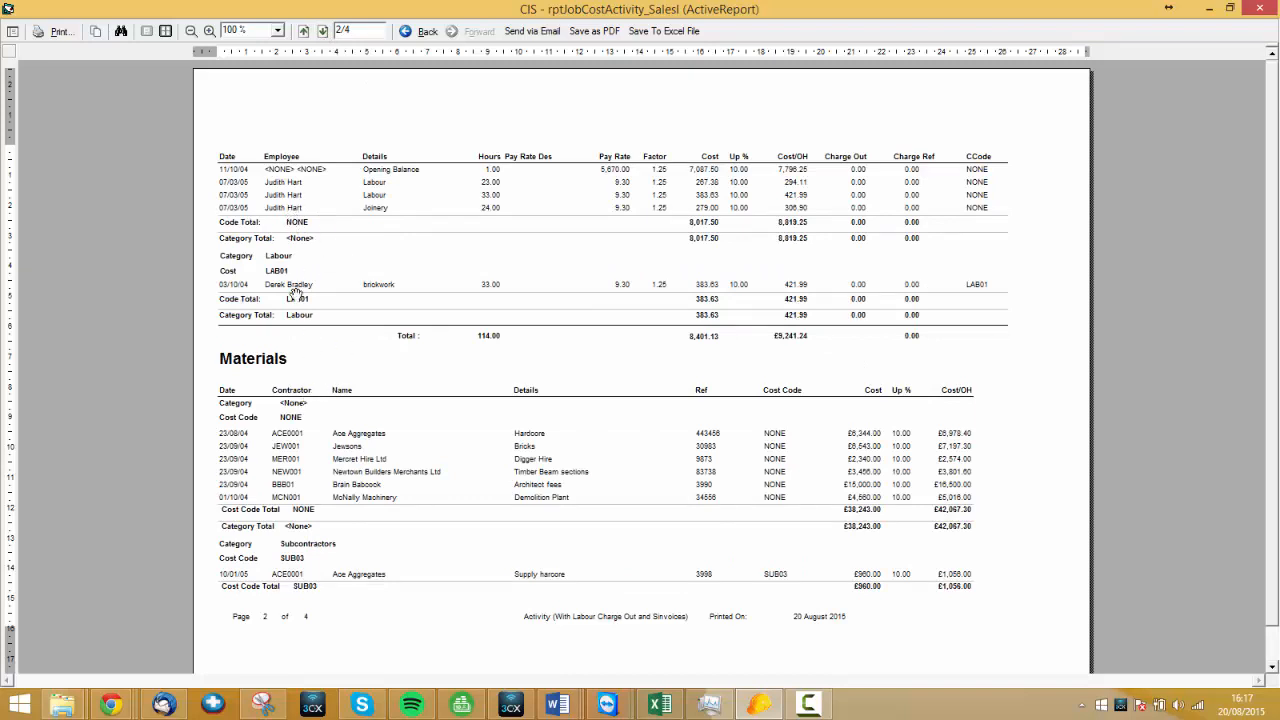
pyautogui.click(322, 31)
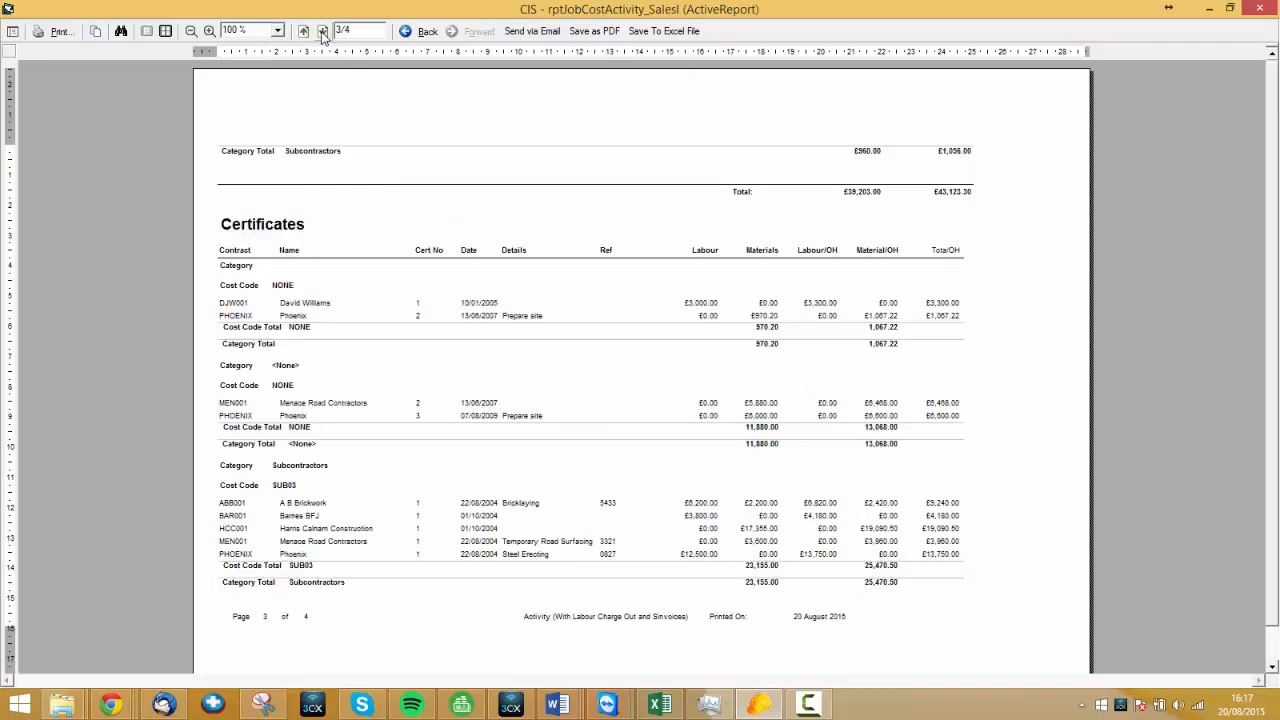
pyautogui.click(322, 31)
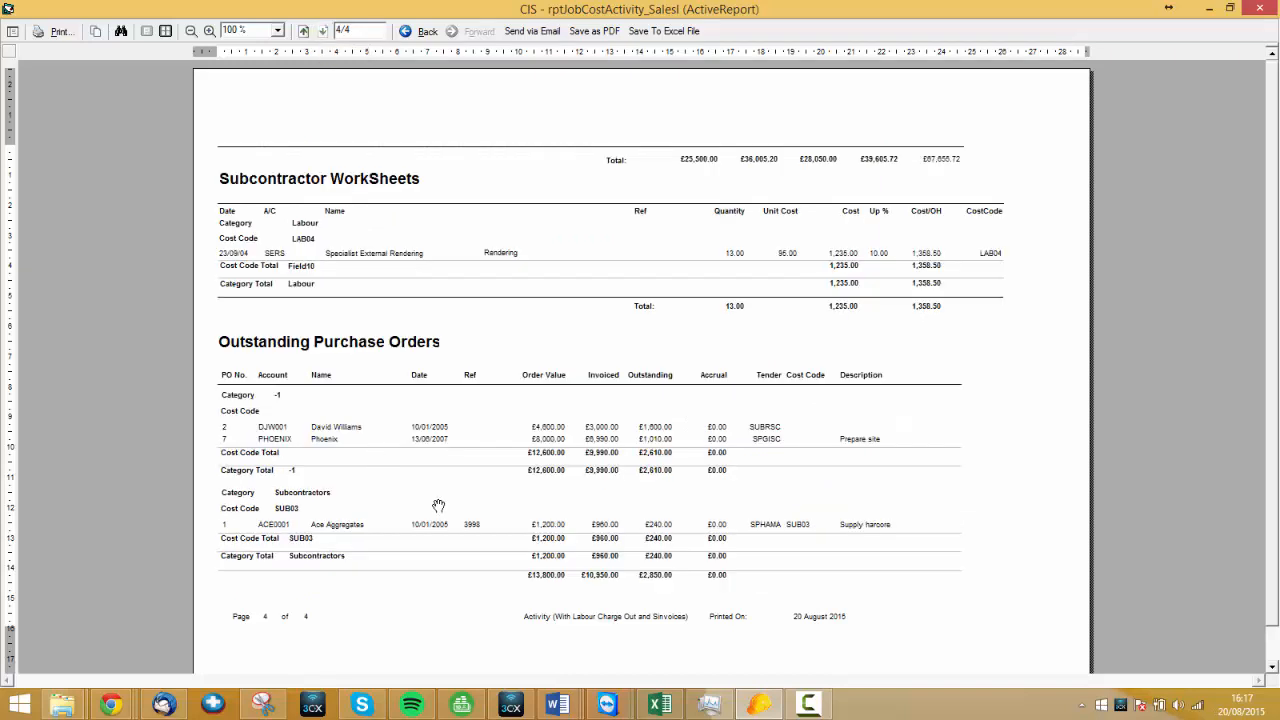
pyautogui.click(303, 31)
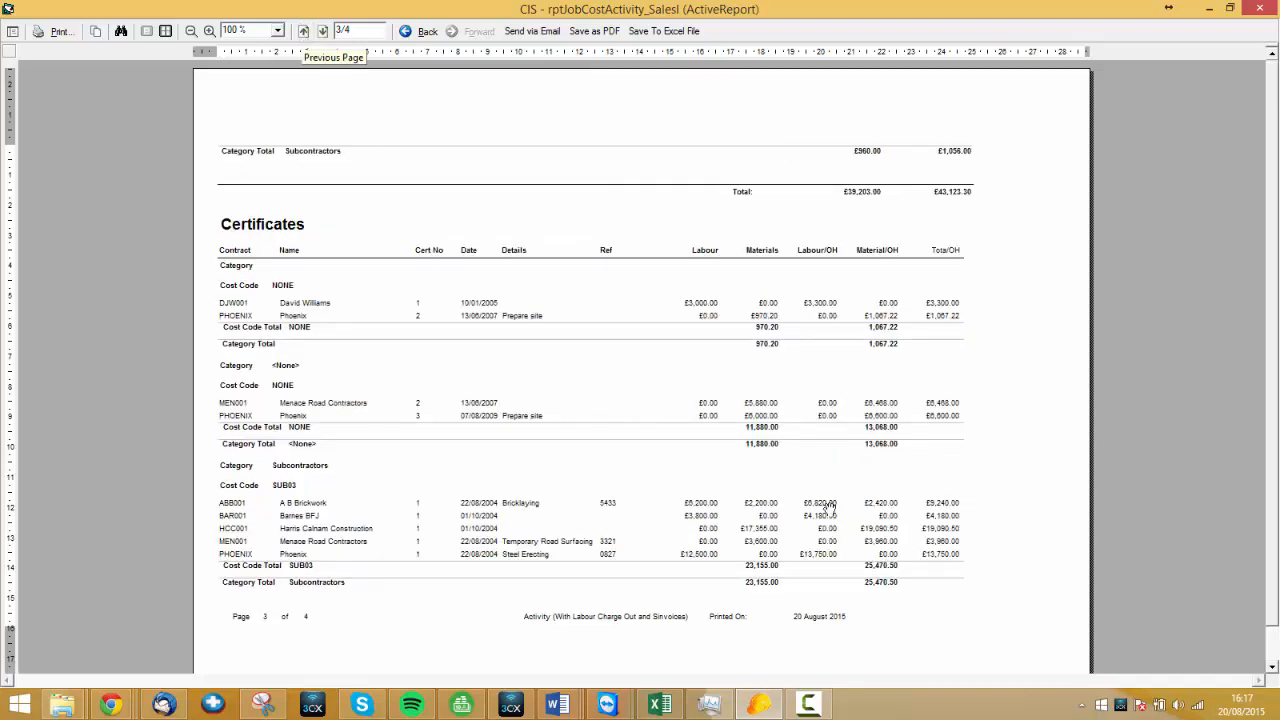
pyautogui.click(1262, 10)
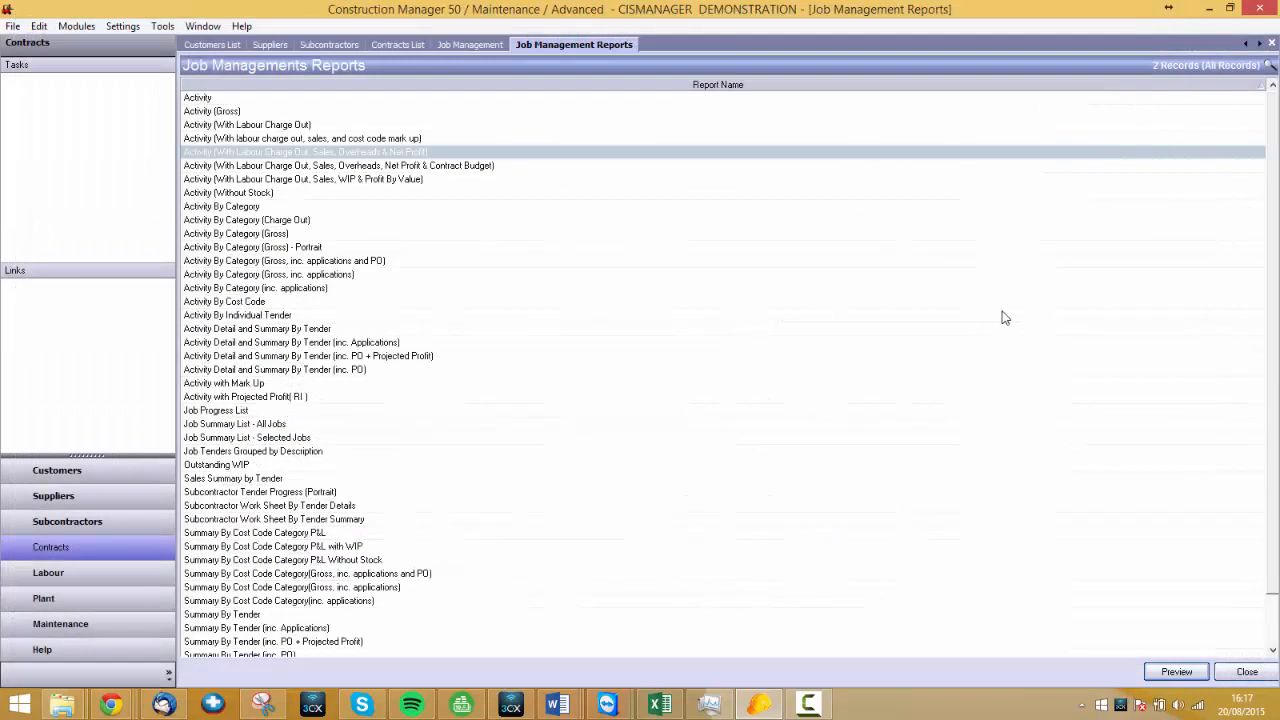
pyautogui.click(1245, 673)
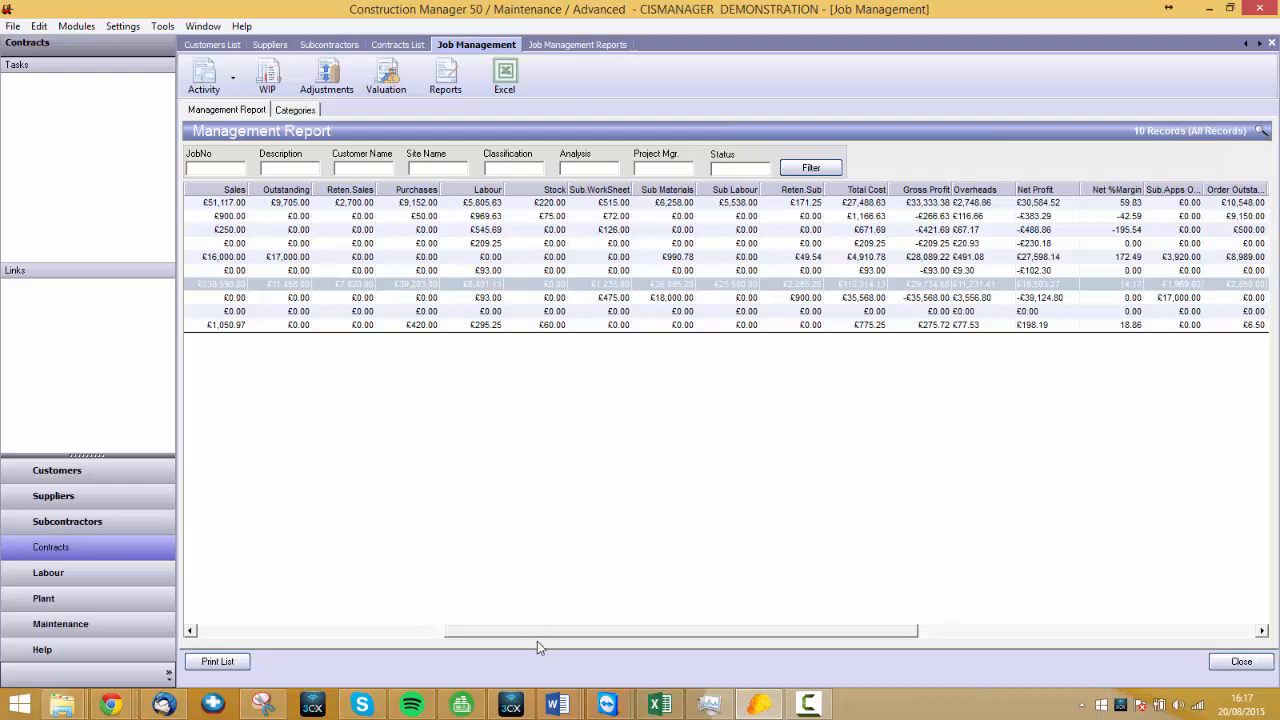
pyautogui.moveTo(545, 638); pyautogui.dragTo(257, 614)
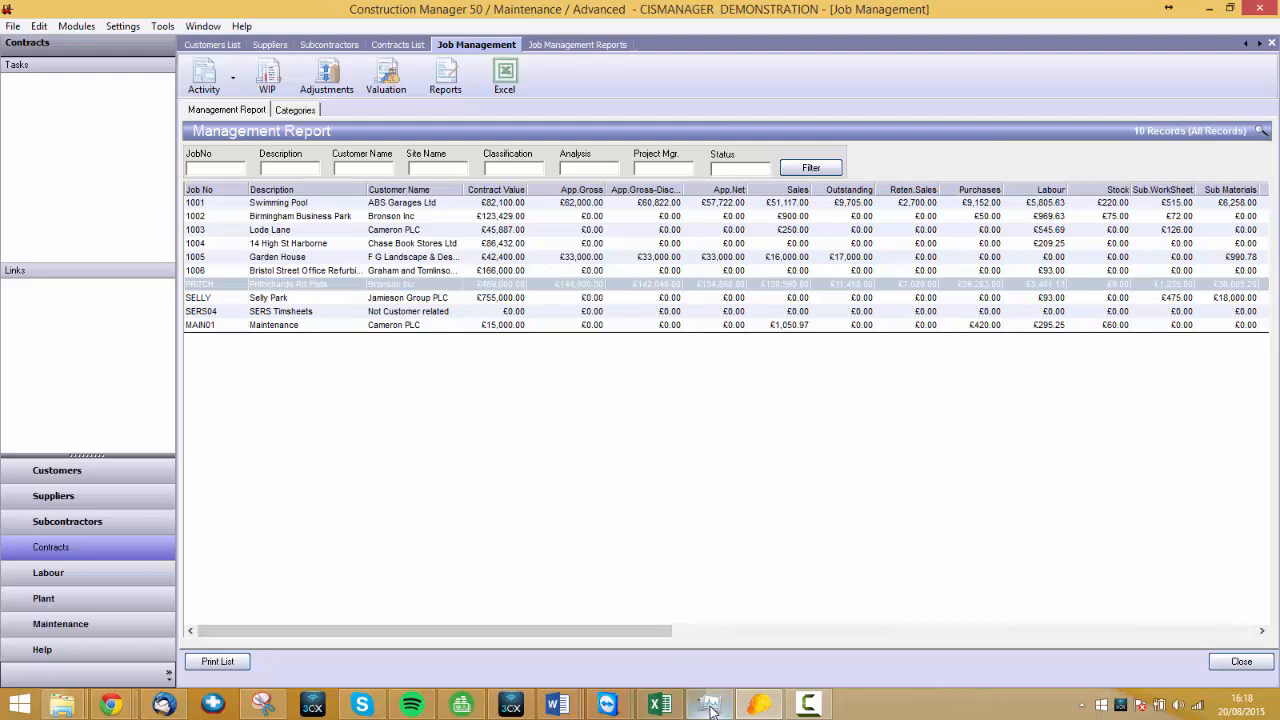
pyautogui.moveTo(821, 706)
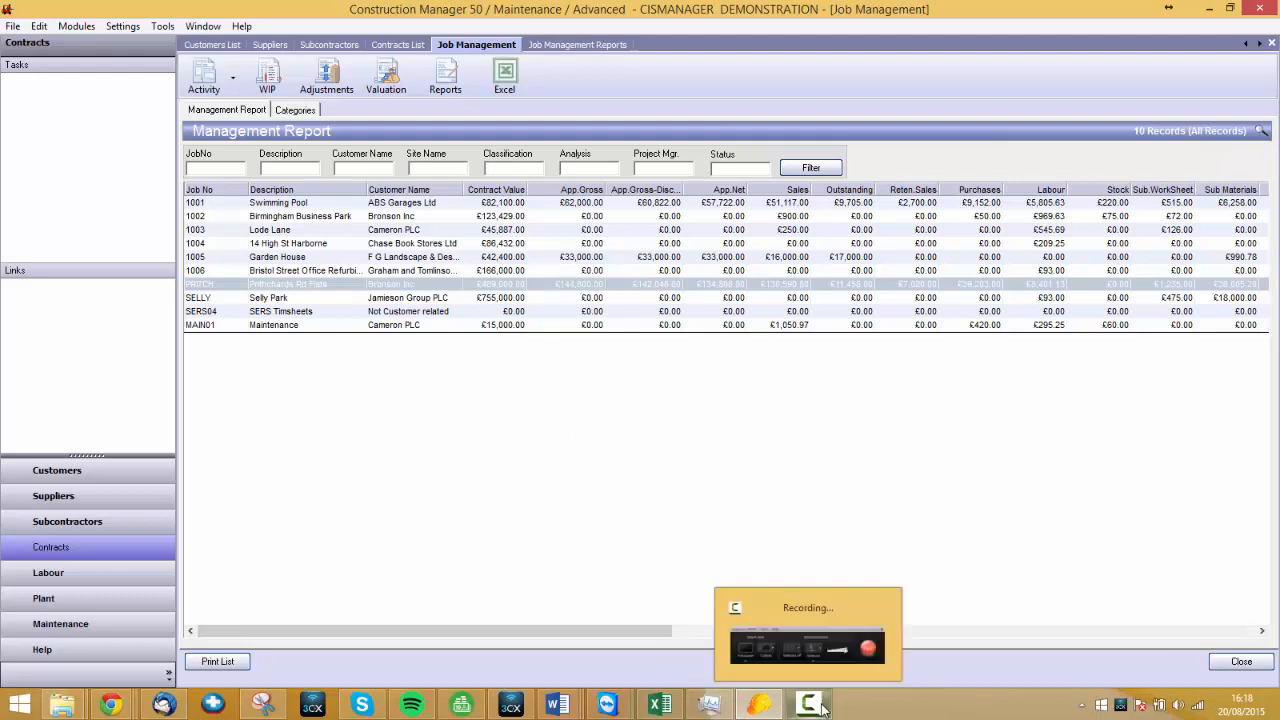